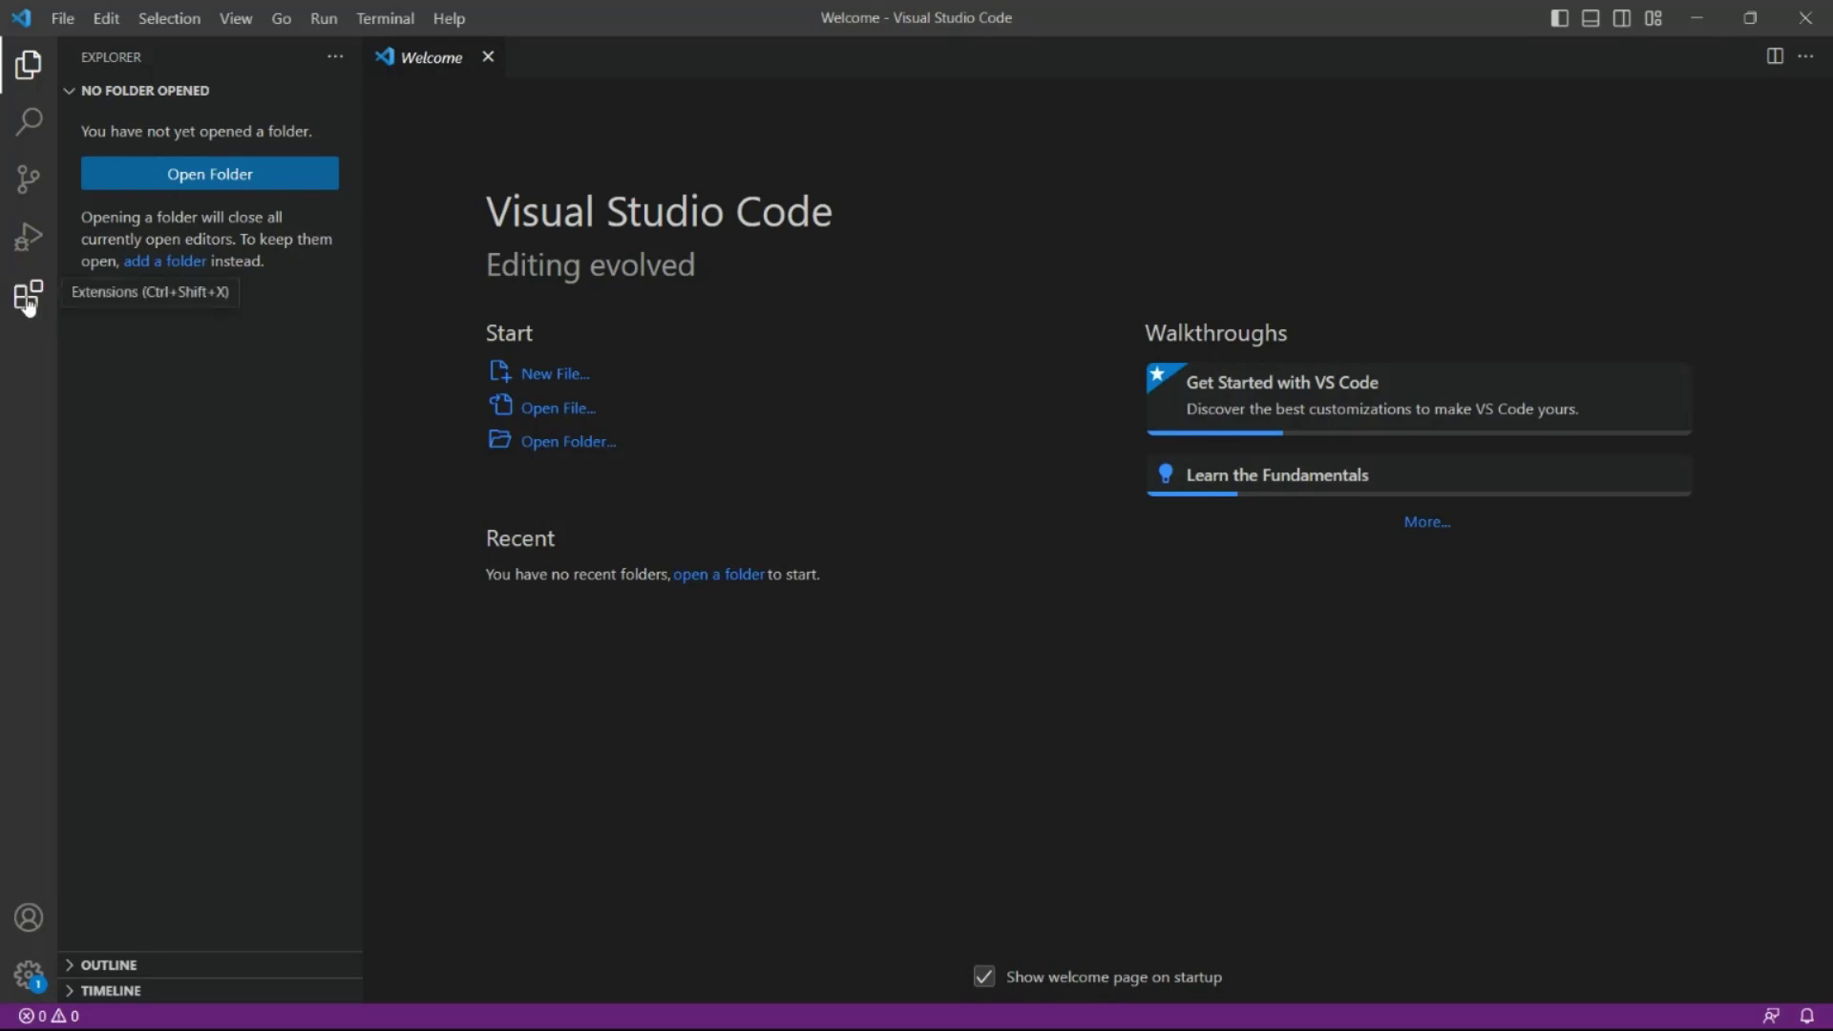
Search the extension marketplace for codeGpt and install the extension "CodeGPT: write and improve code using AI".
left_click(29, 302)
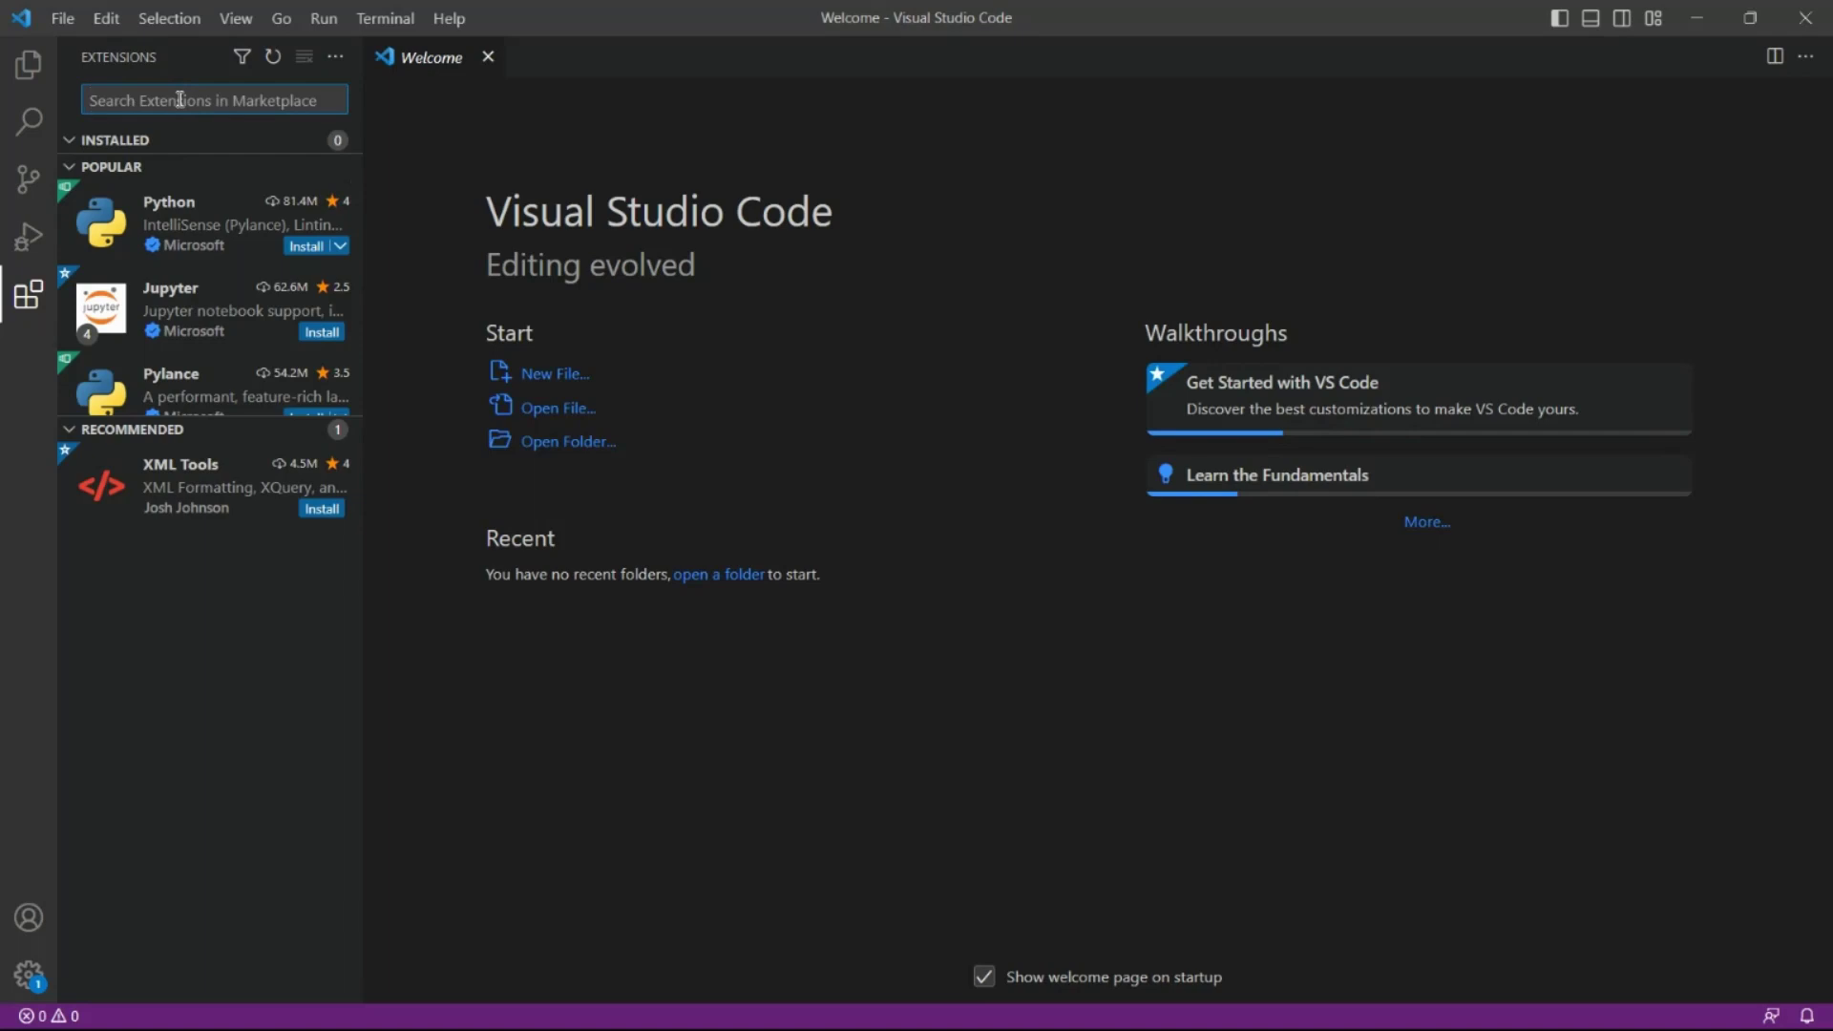
type("code")
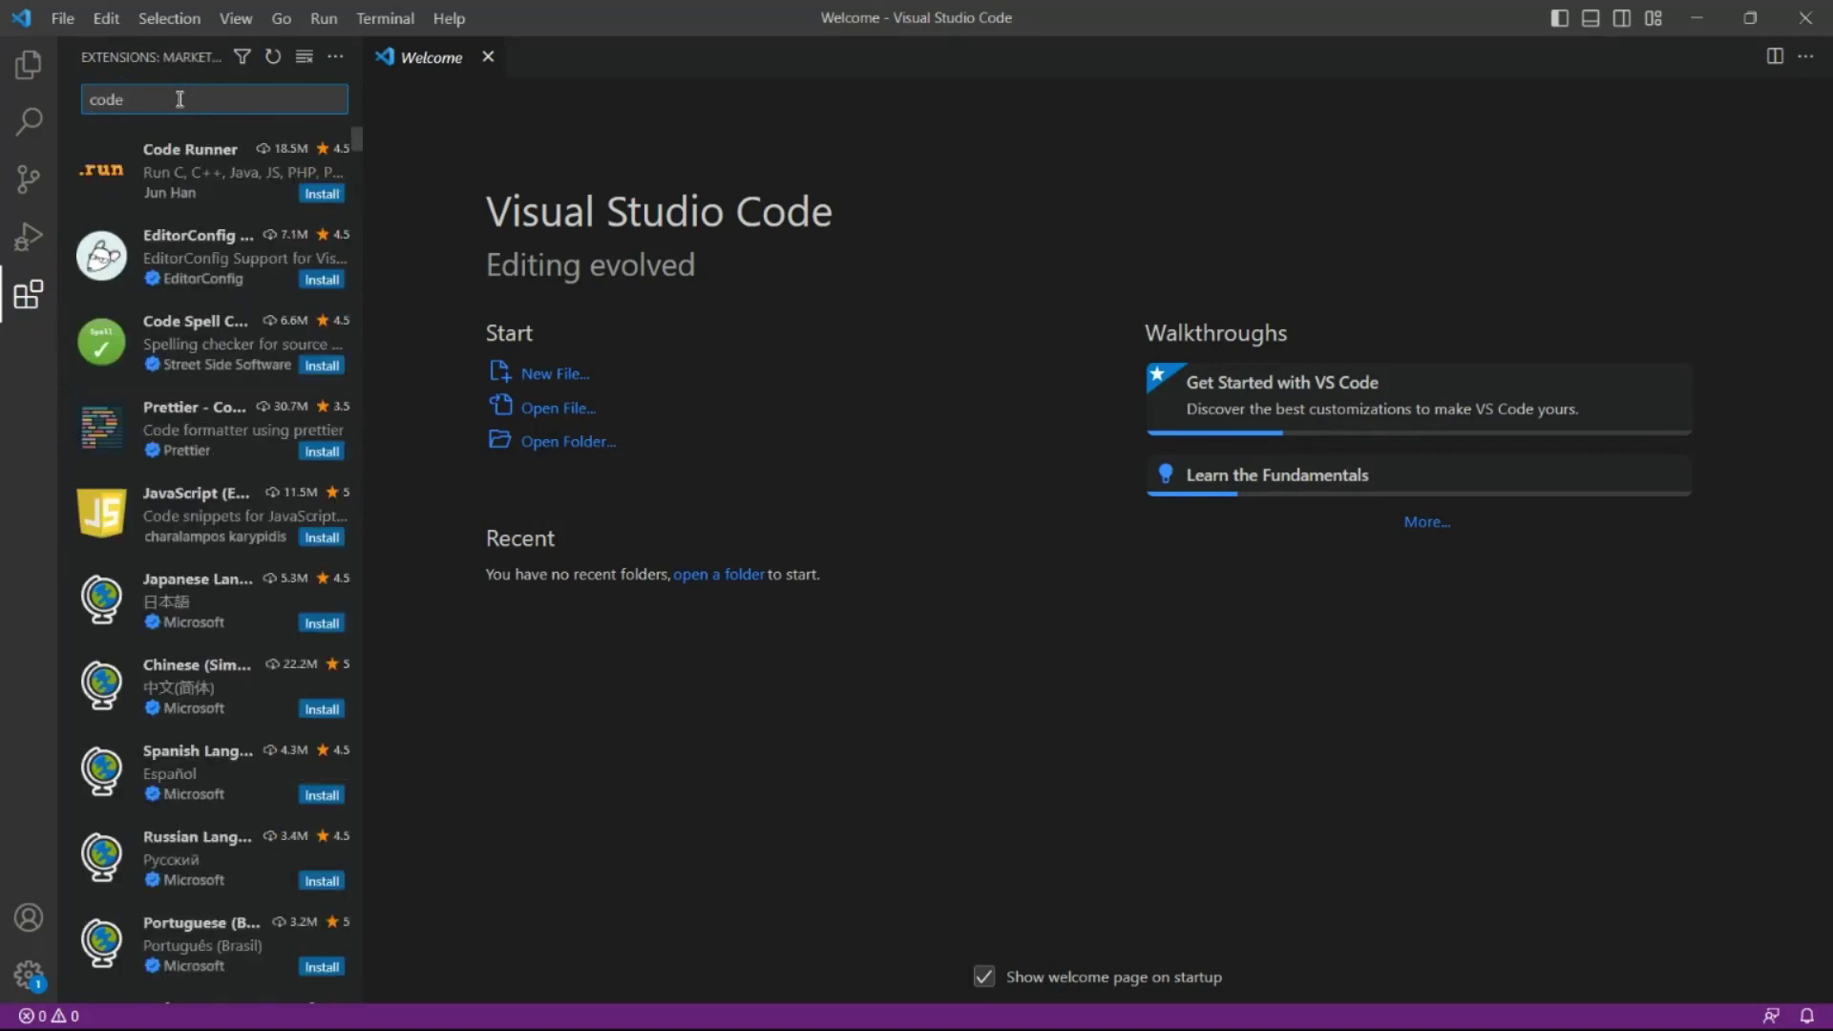
type("Gpt")
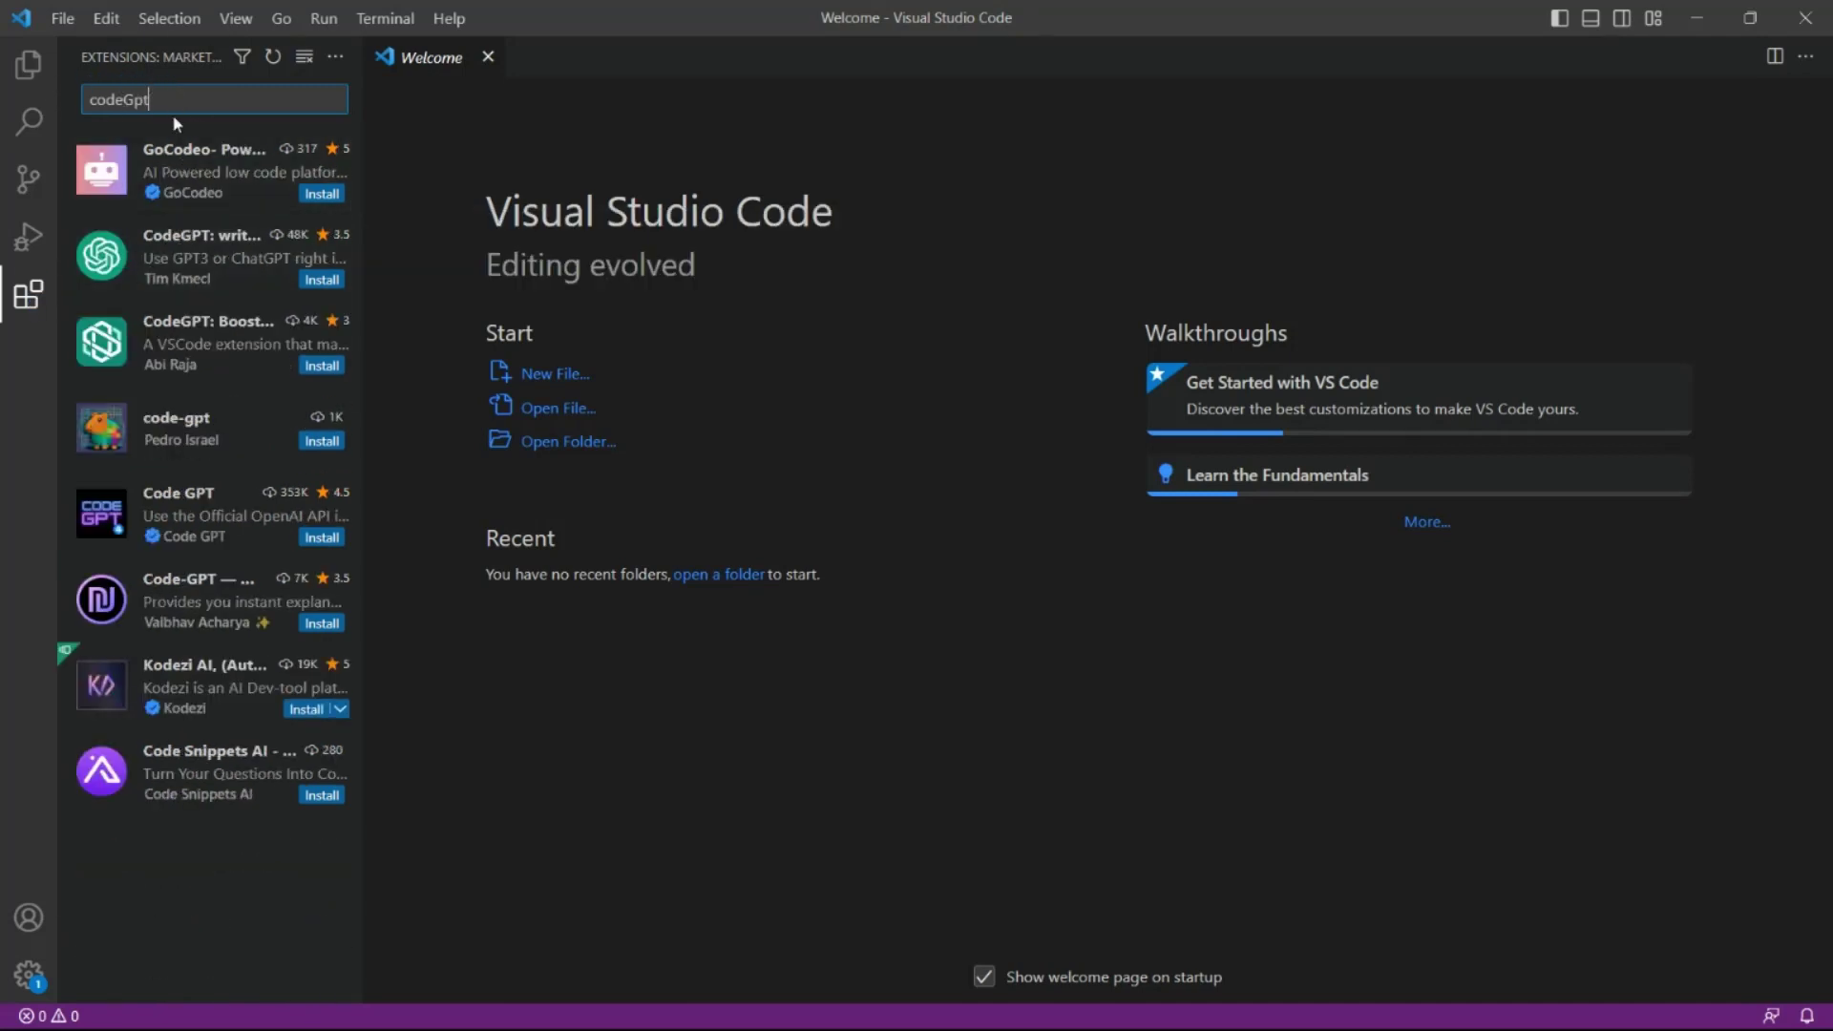
left_click(181, 267)
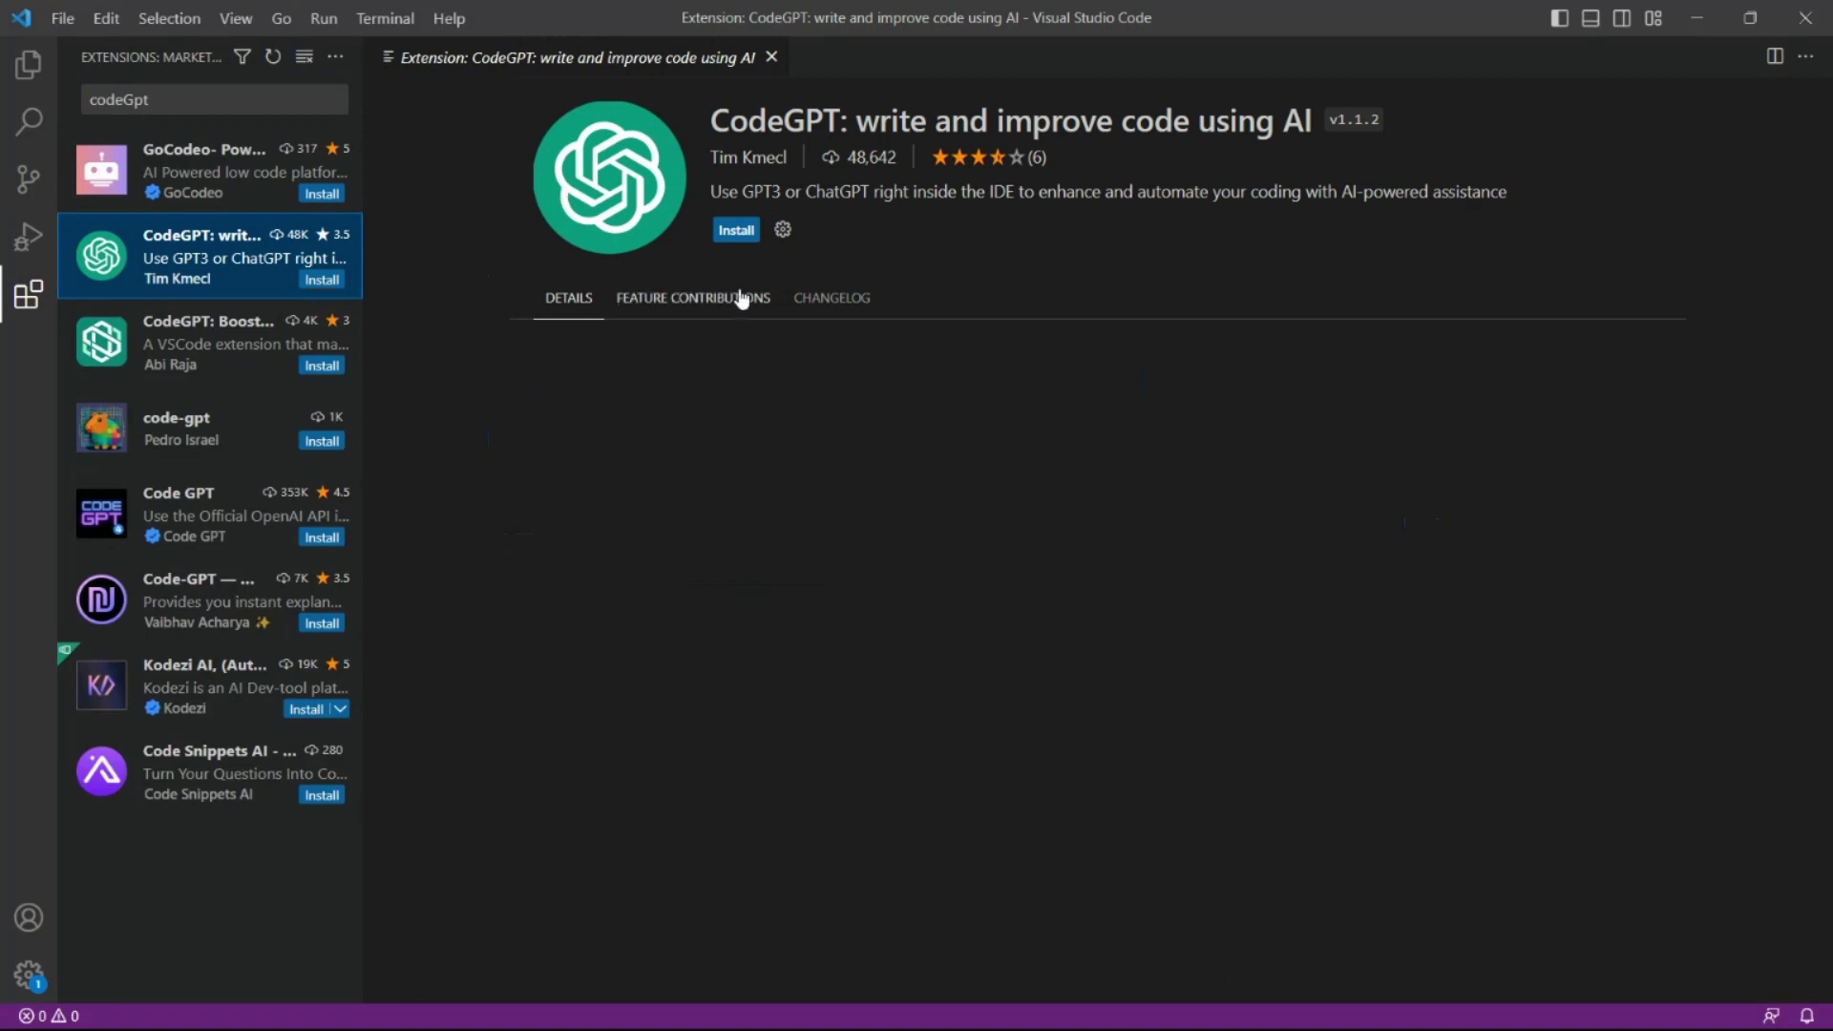
left_click(735, 232)
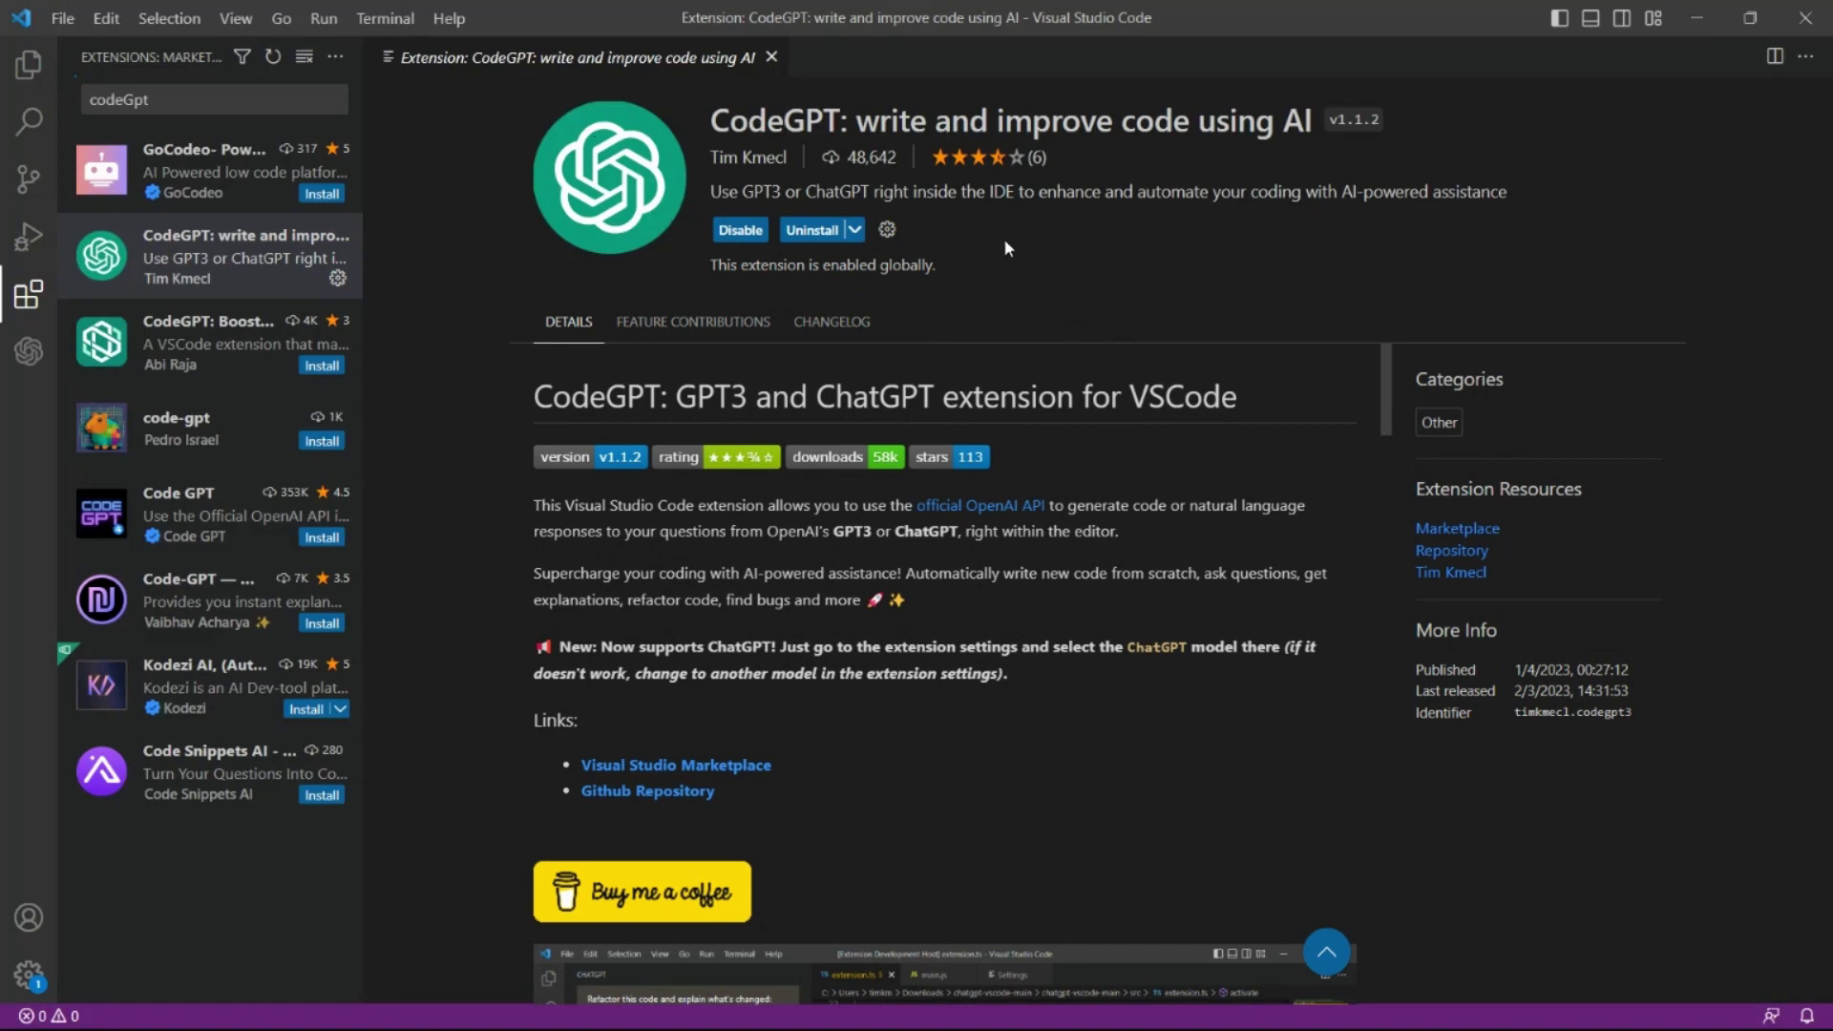
Try submitting the prompt "Create an html template" to the installed CodeGPT extension.
left_click(28, 354)
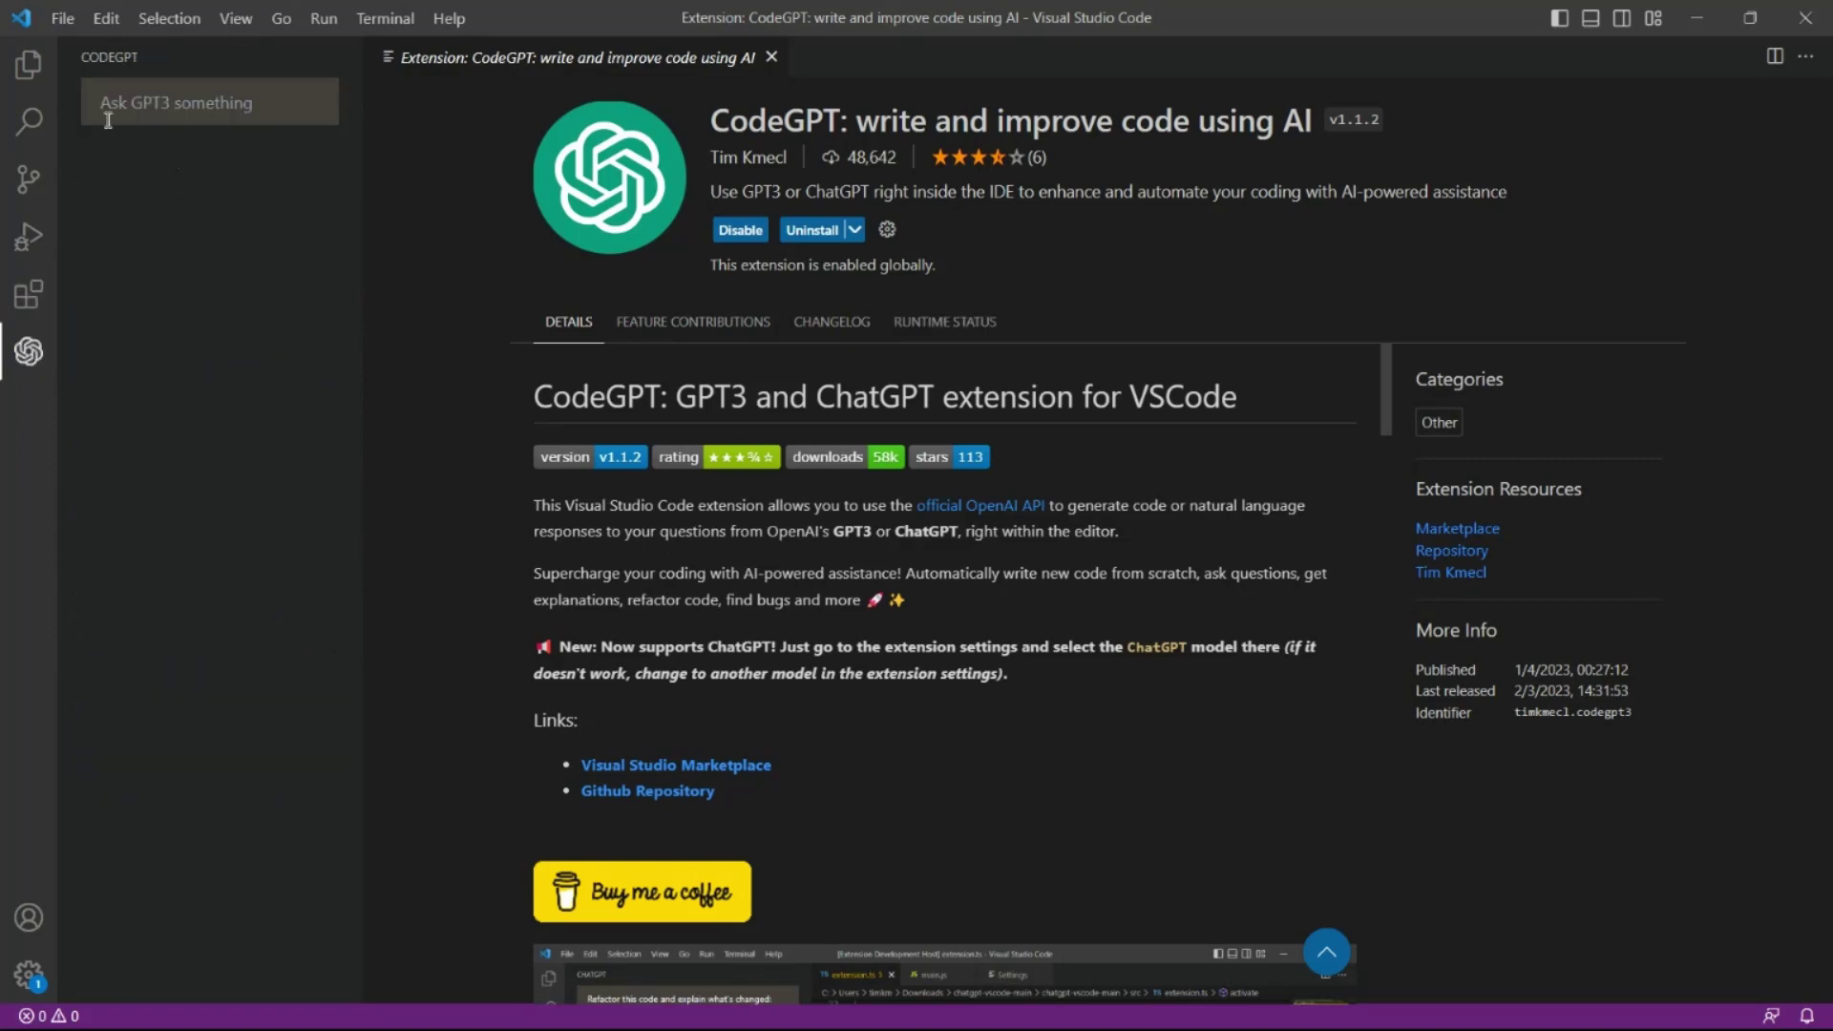
left_click(272, 105)
type("Create")
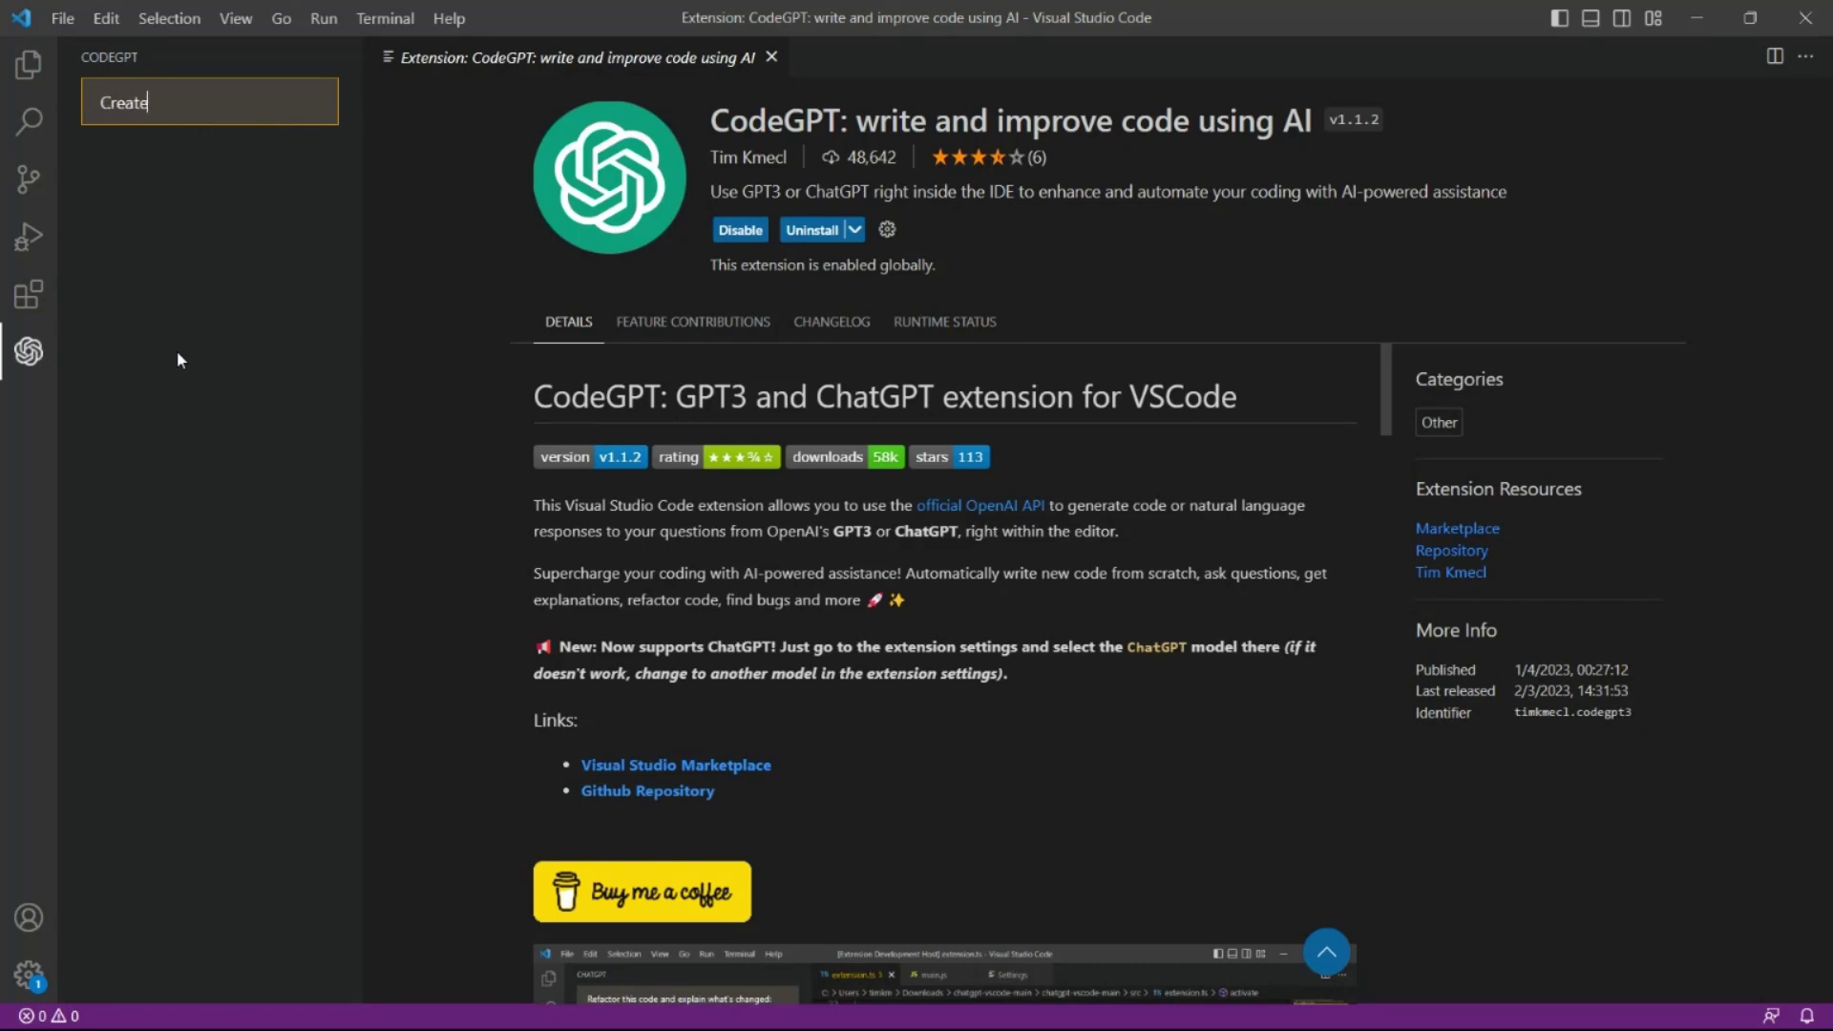
type(" an html template")
key("Return")
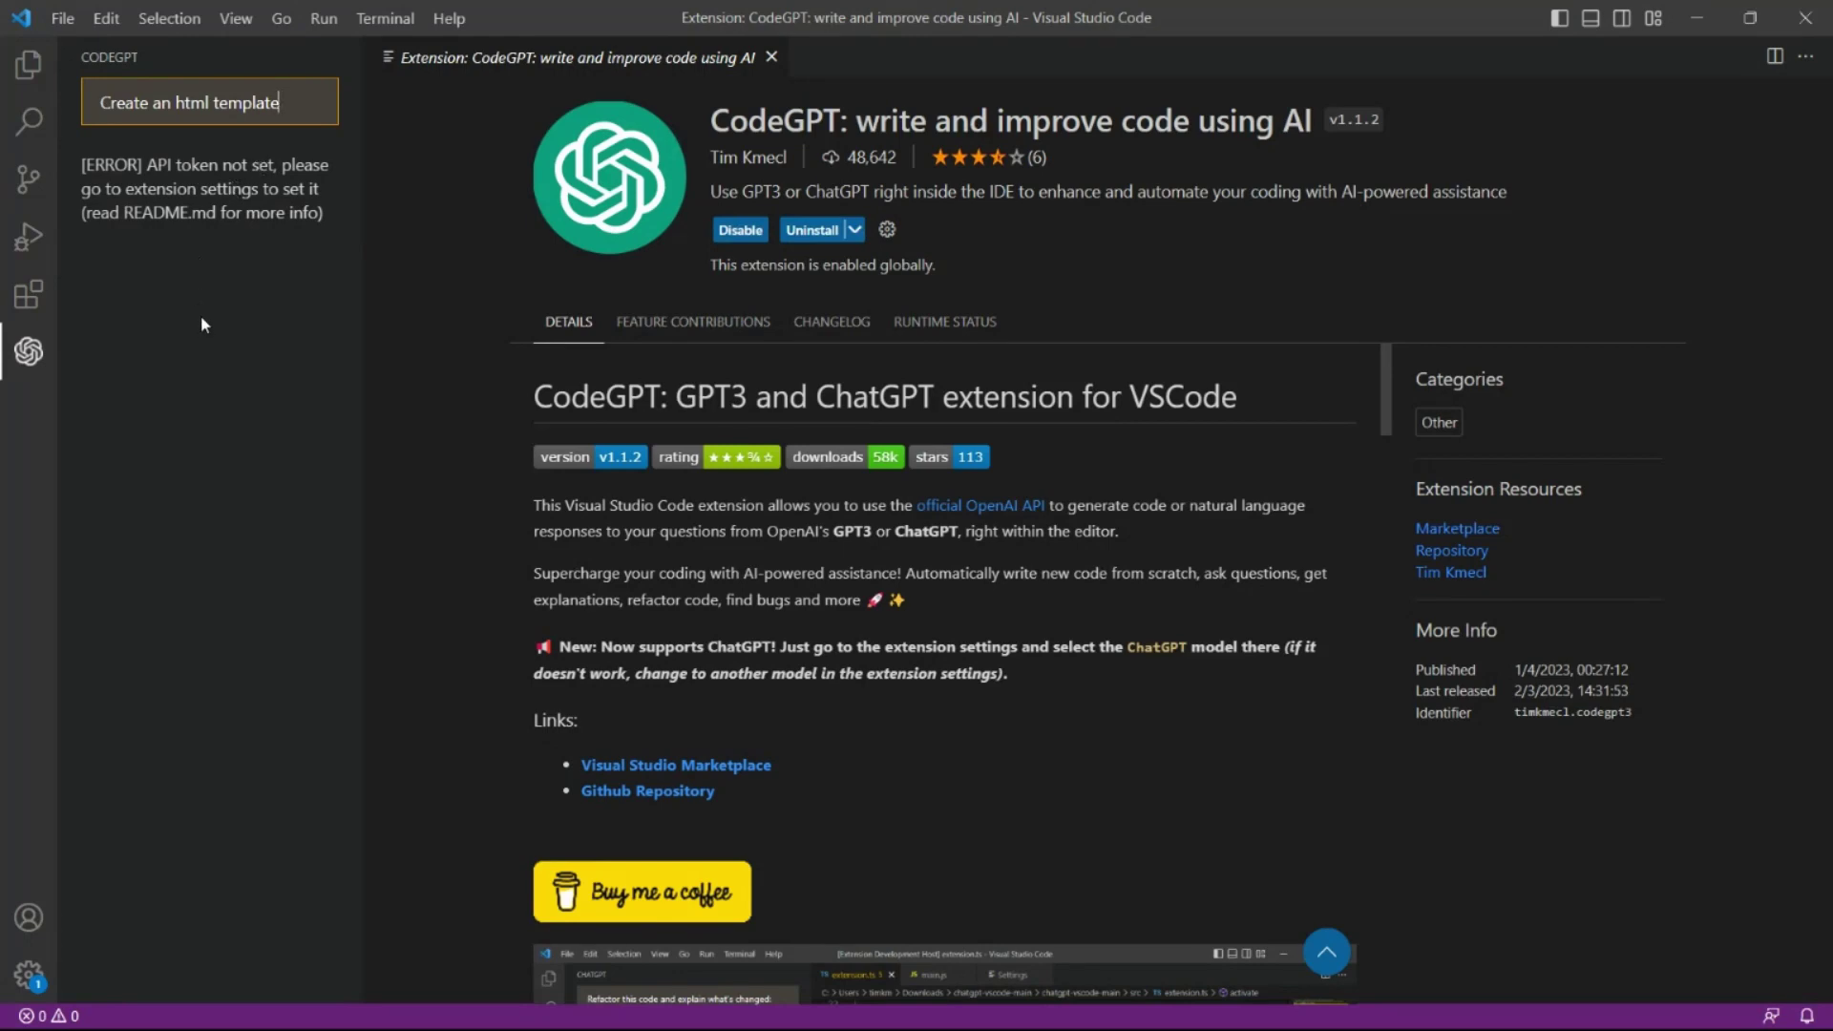
Switch to Microsoft Edge, search the web for openai and open the official OpenAI website.
mouse_move(1041, 1028)
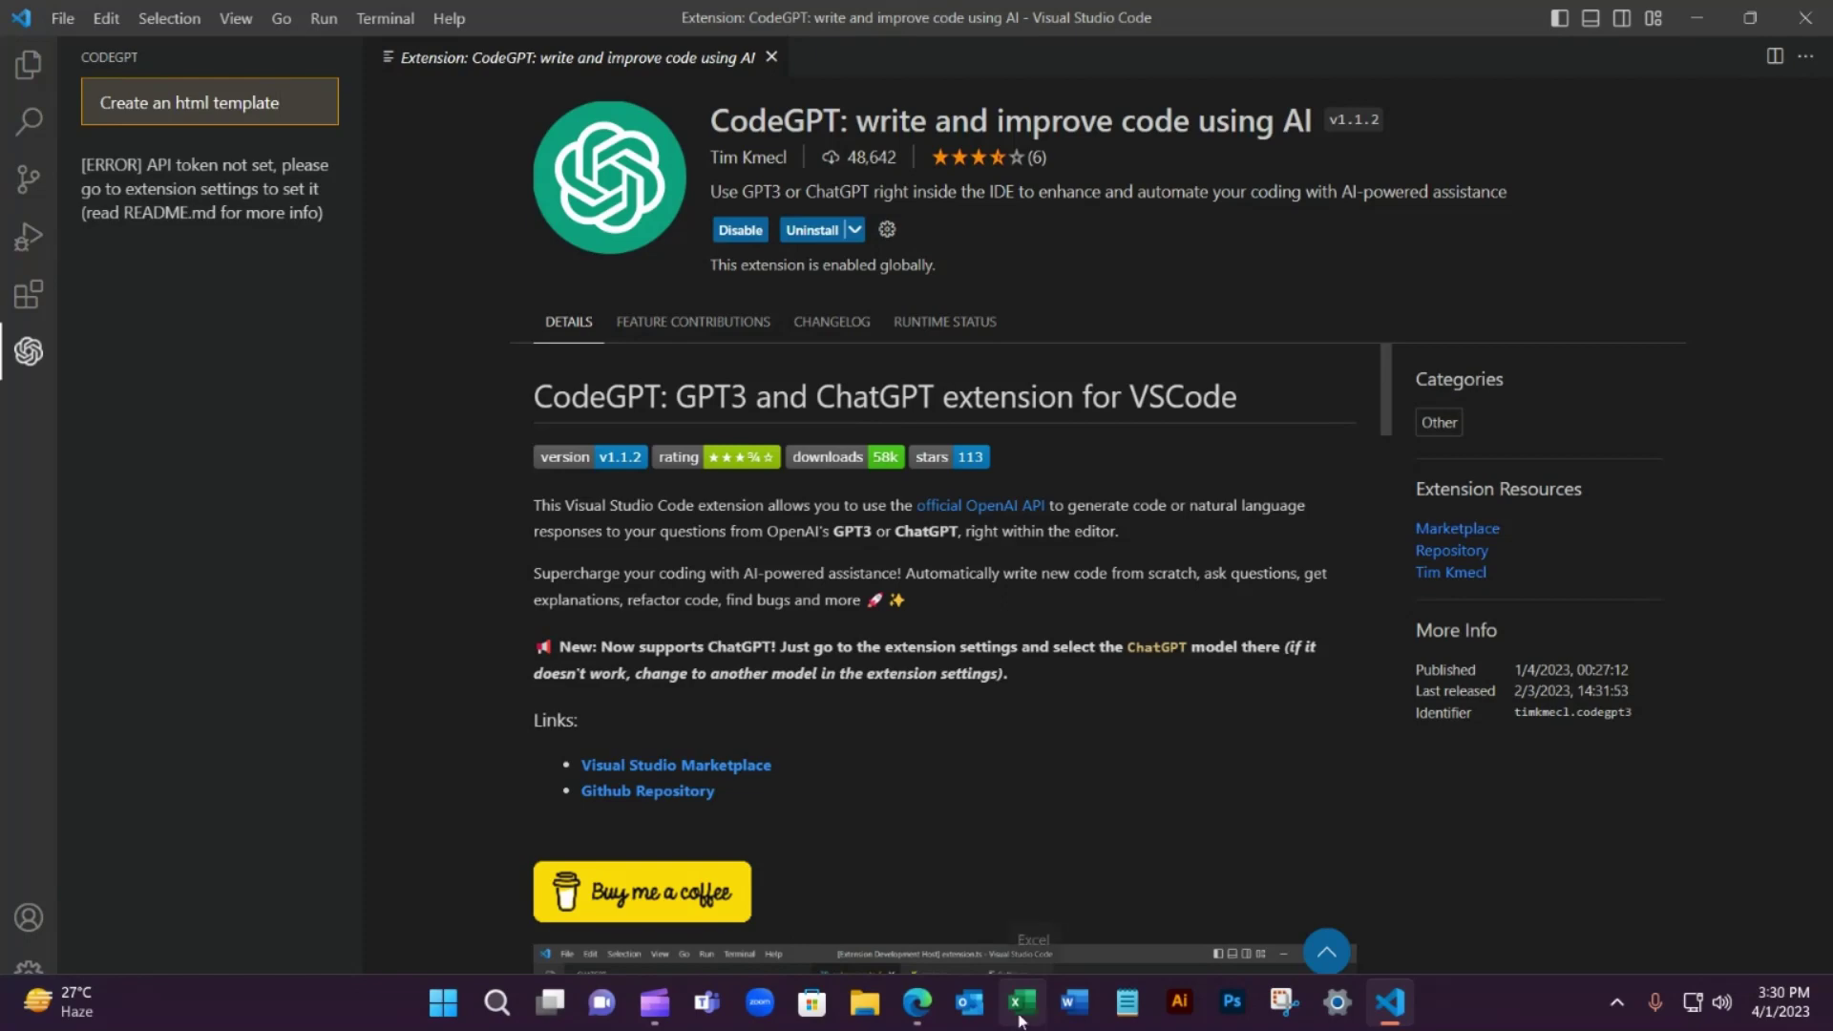
left_click(919, 1008)
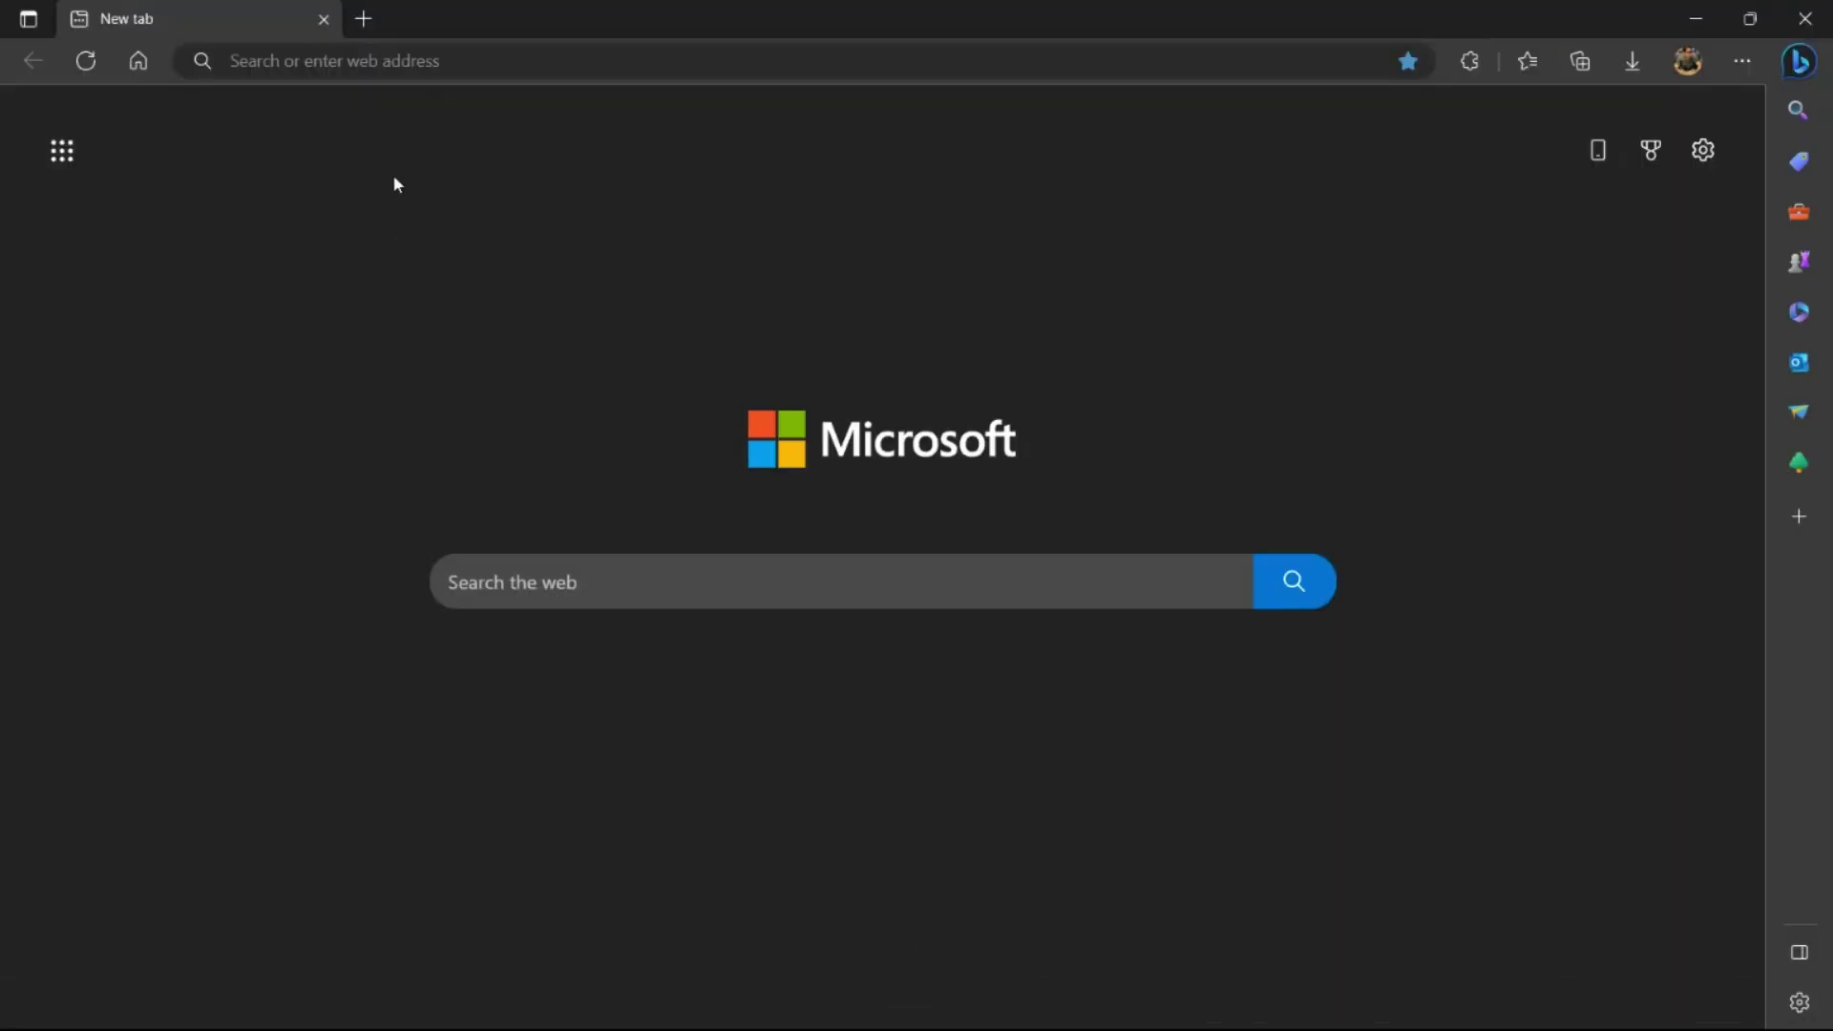
left_click(485, 62)
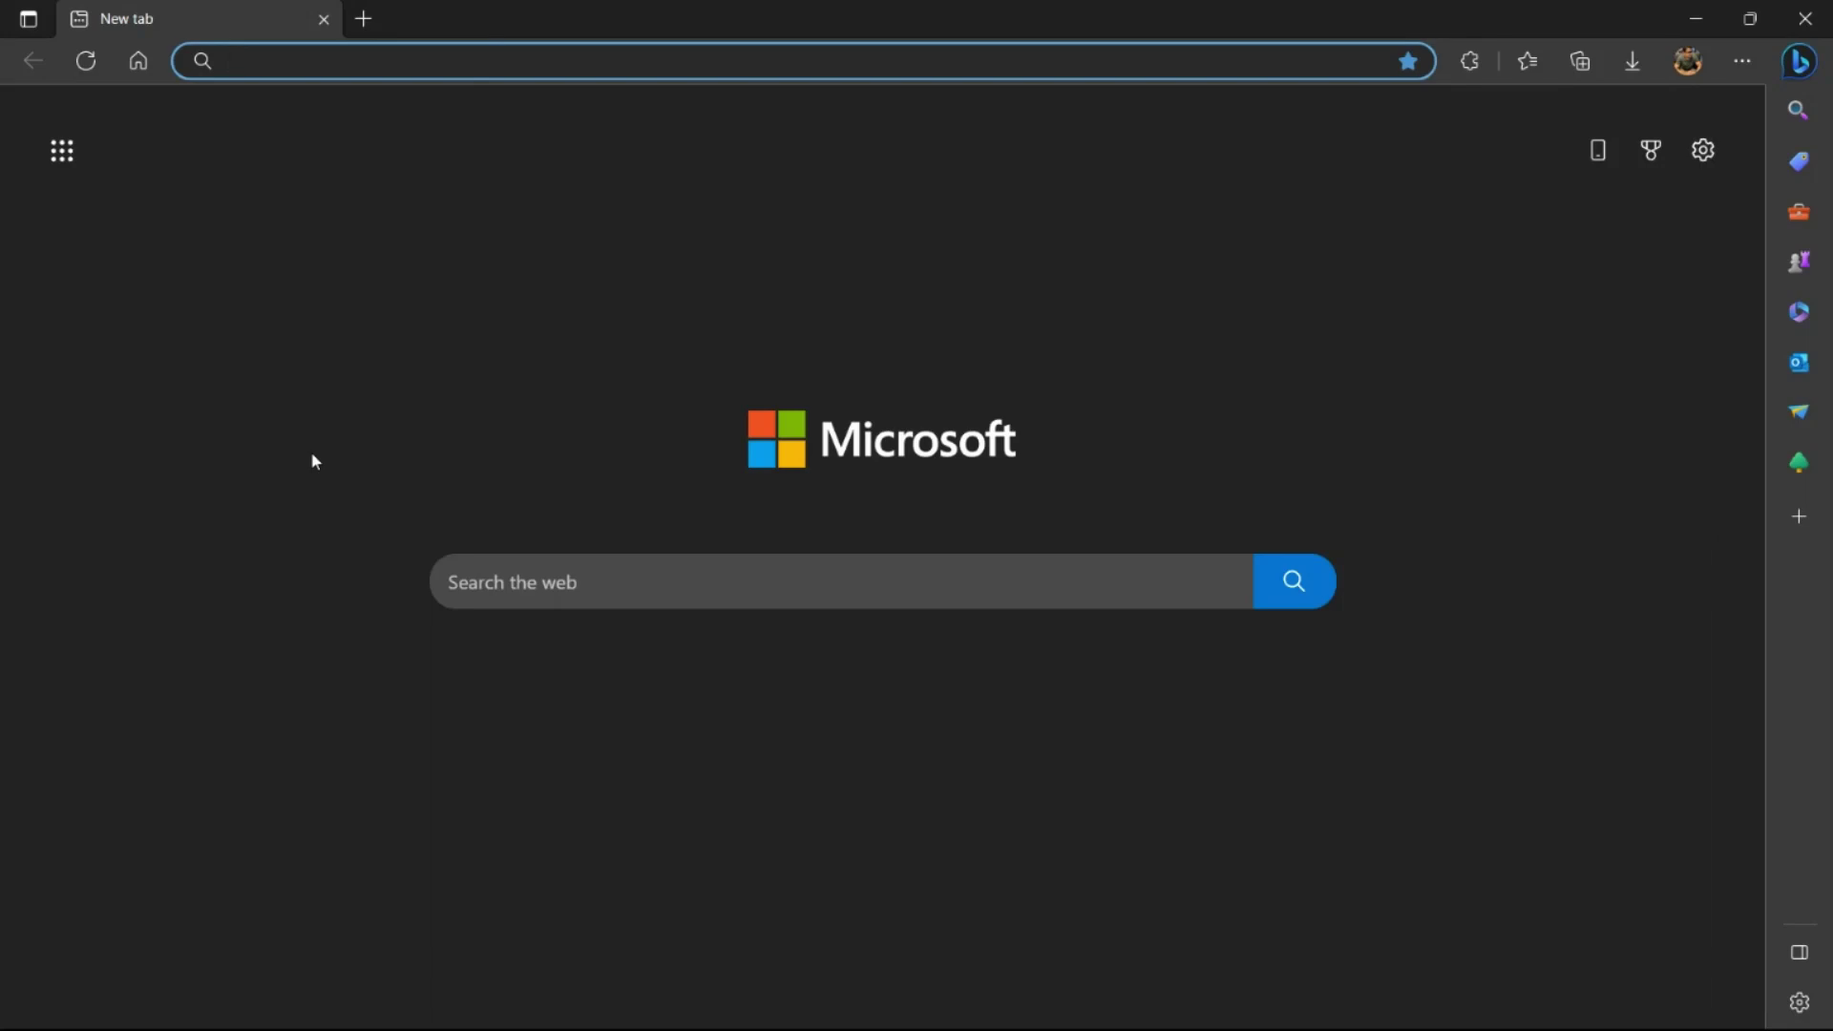
type("open")
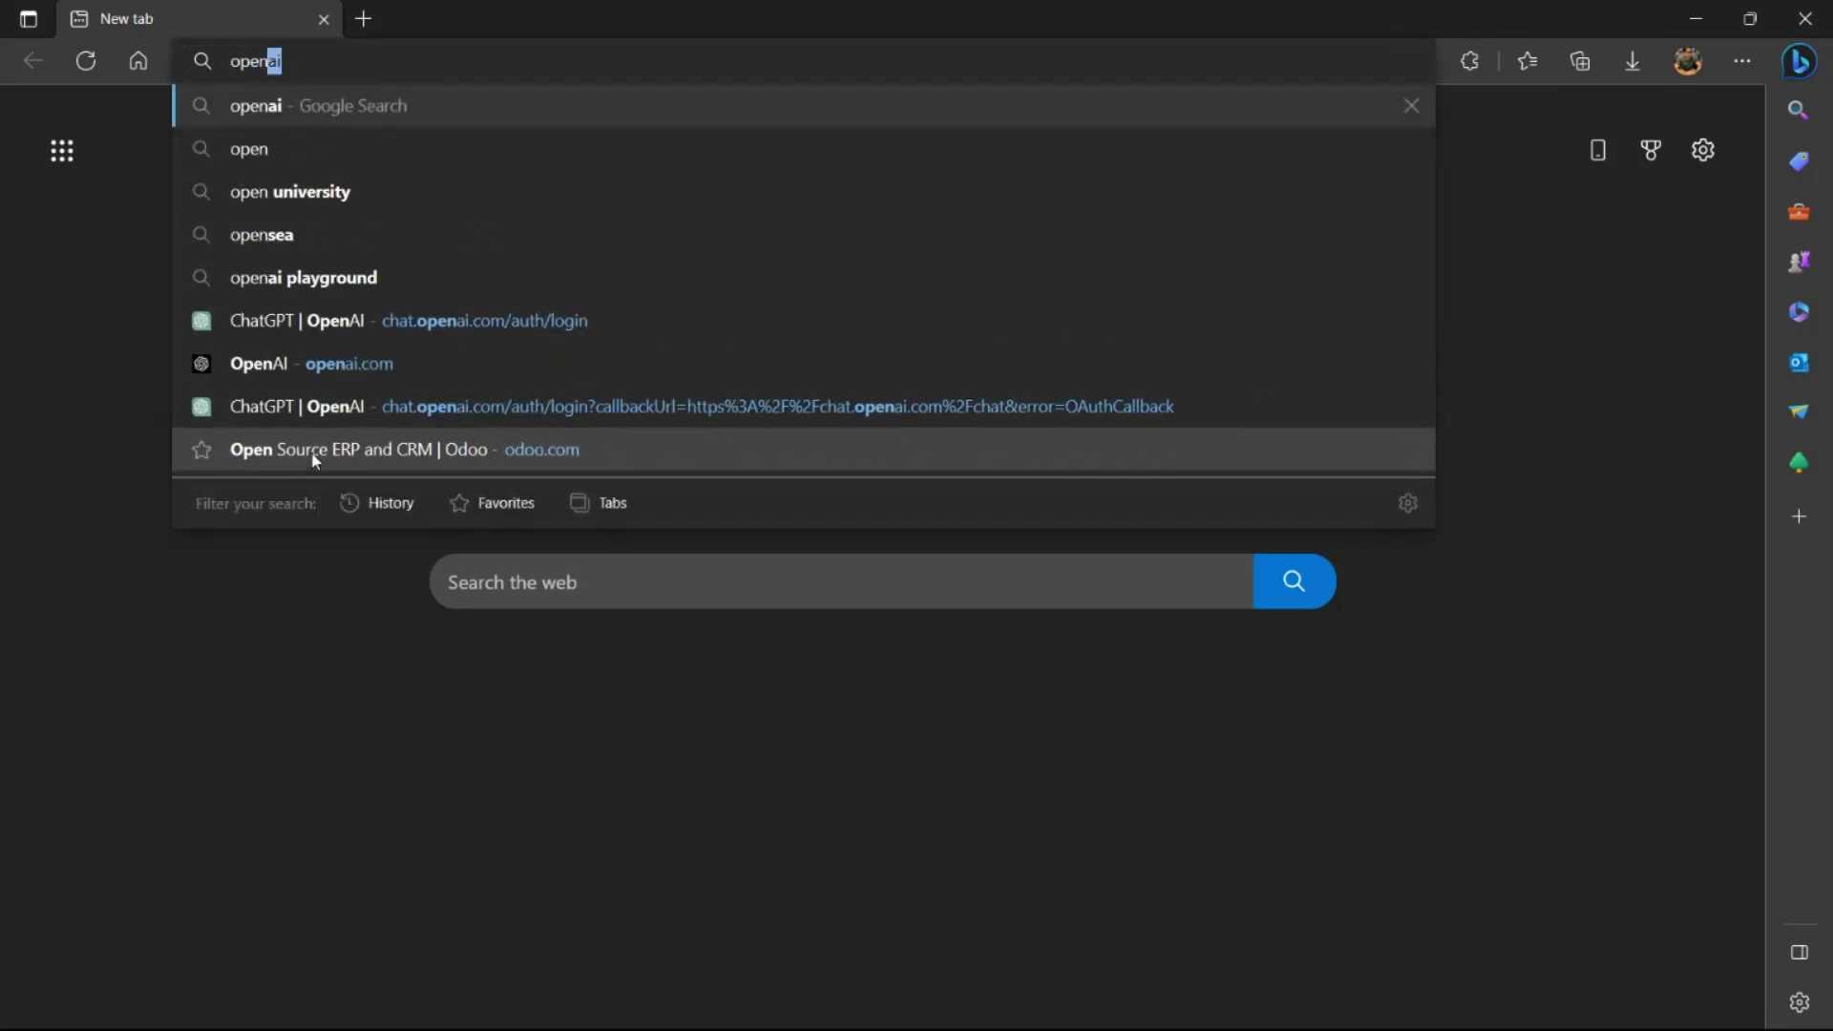
type("ai")
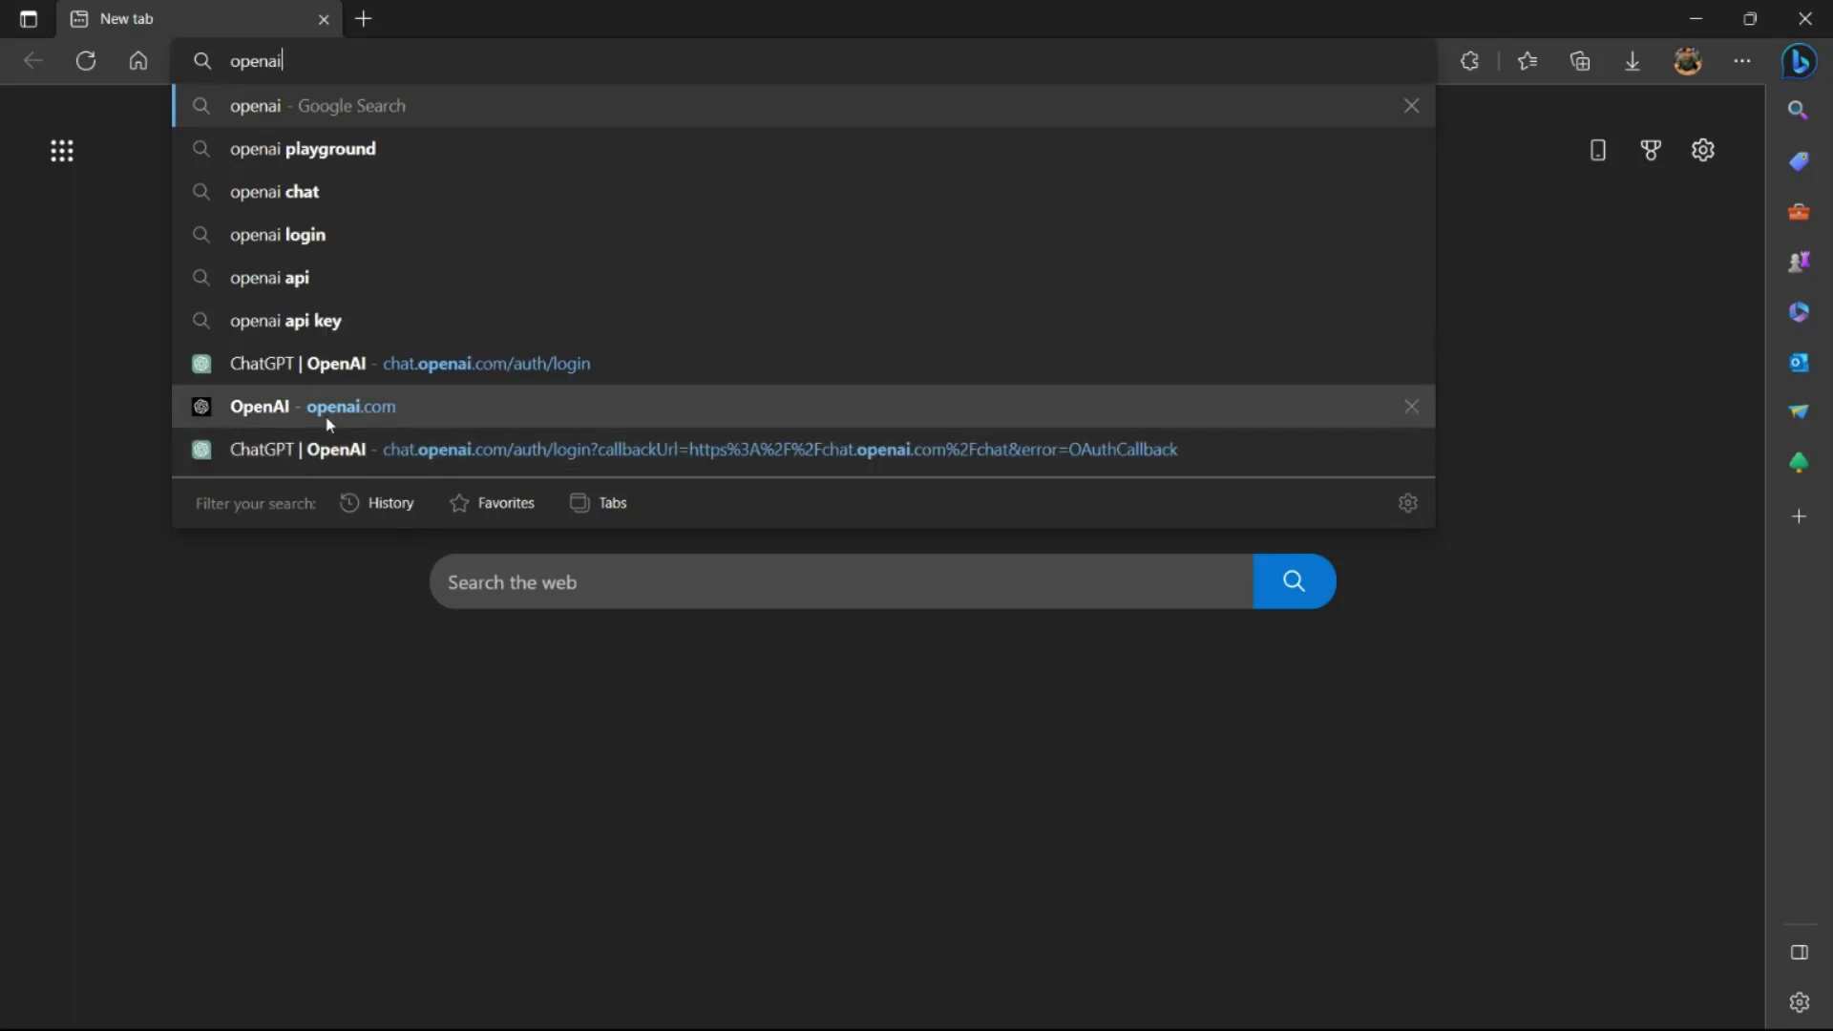
left_click(277, 112)
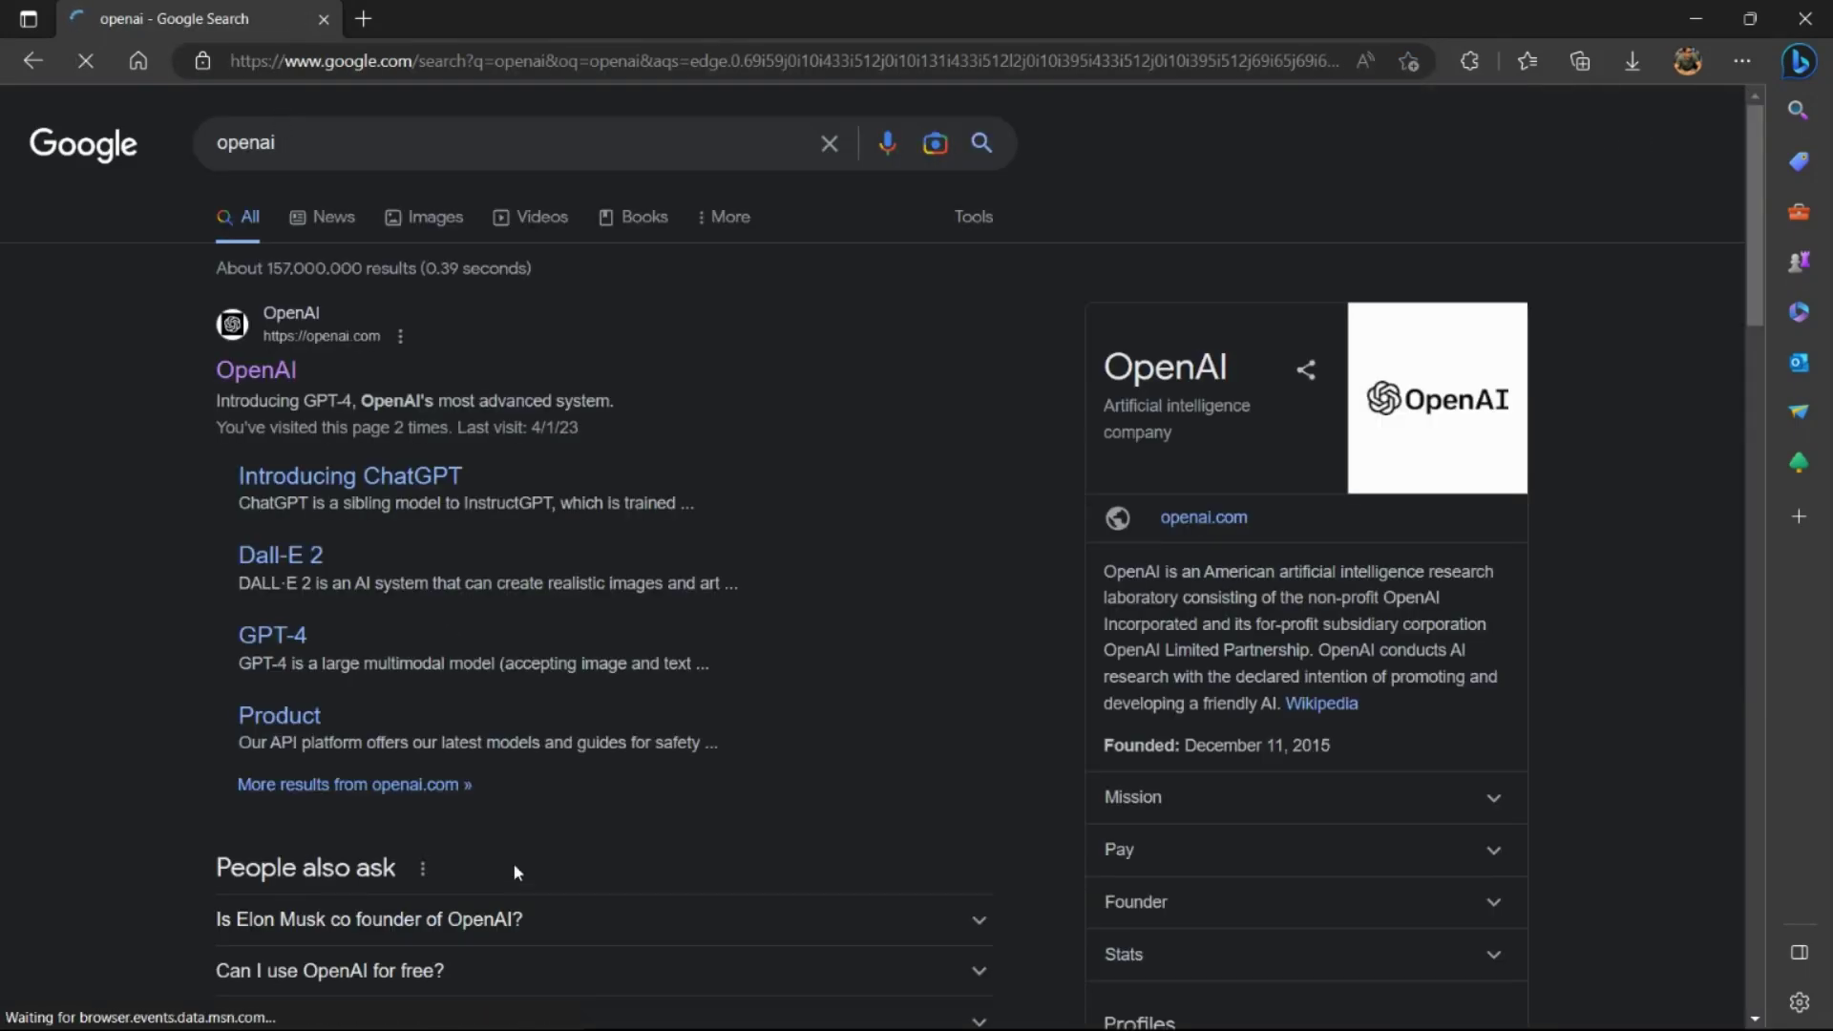
left_click(253, 381)
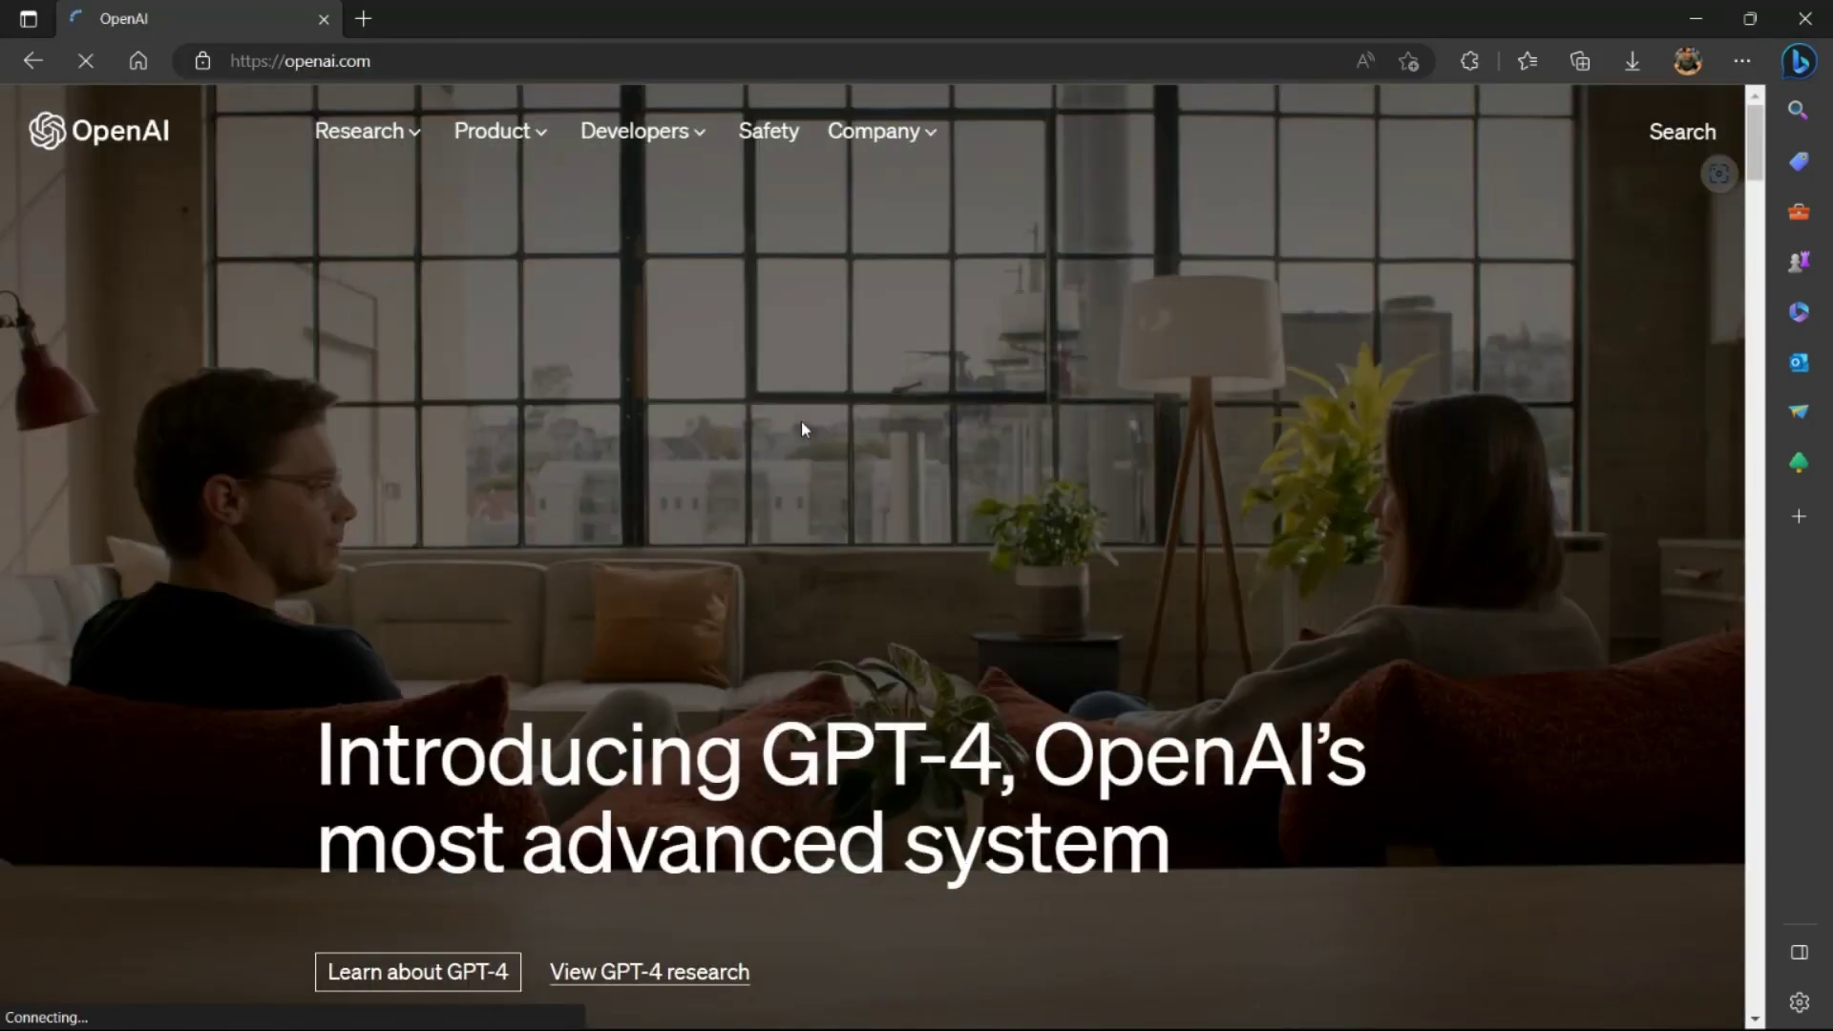
Open the API reference from OpenAI's developer resources and log in to the OpenAI account.
left_click(659, 139)
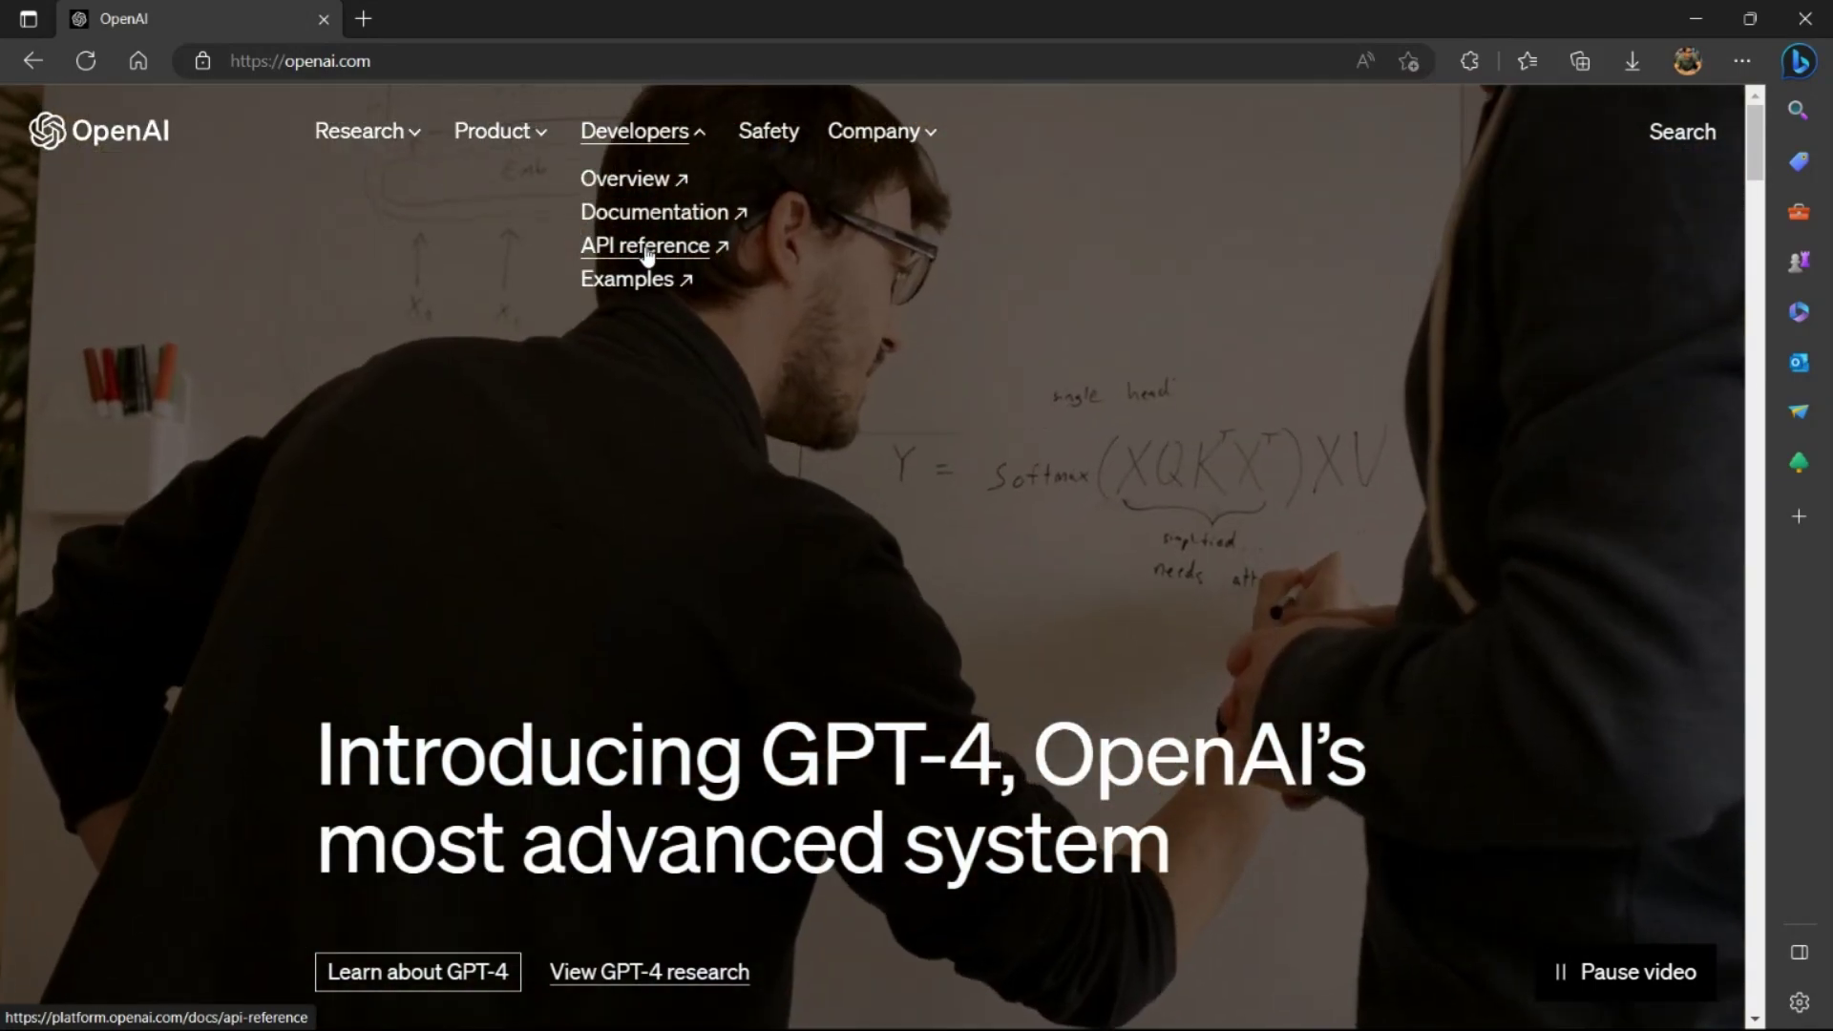
left_click(642, 248)
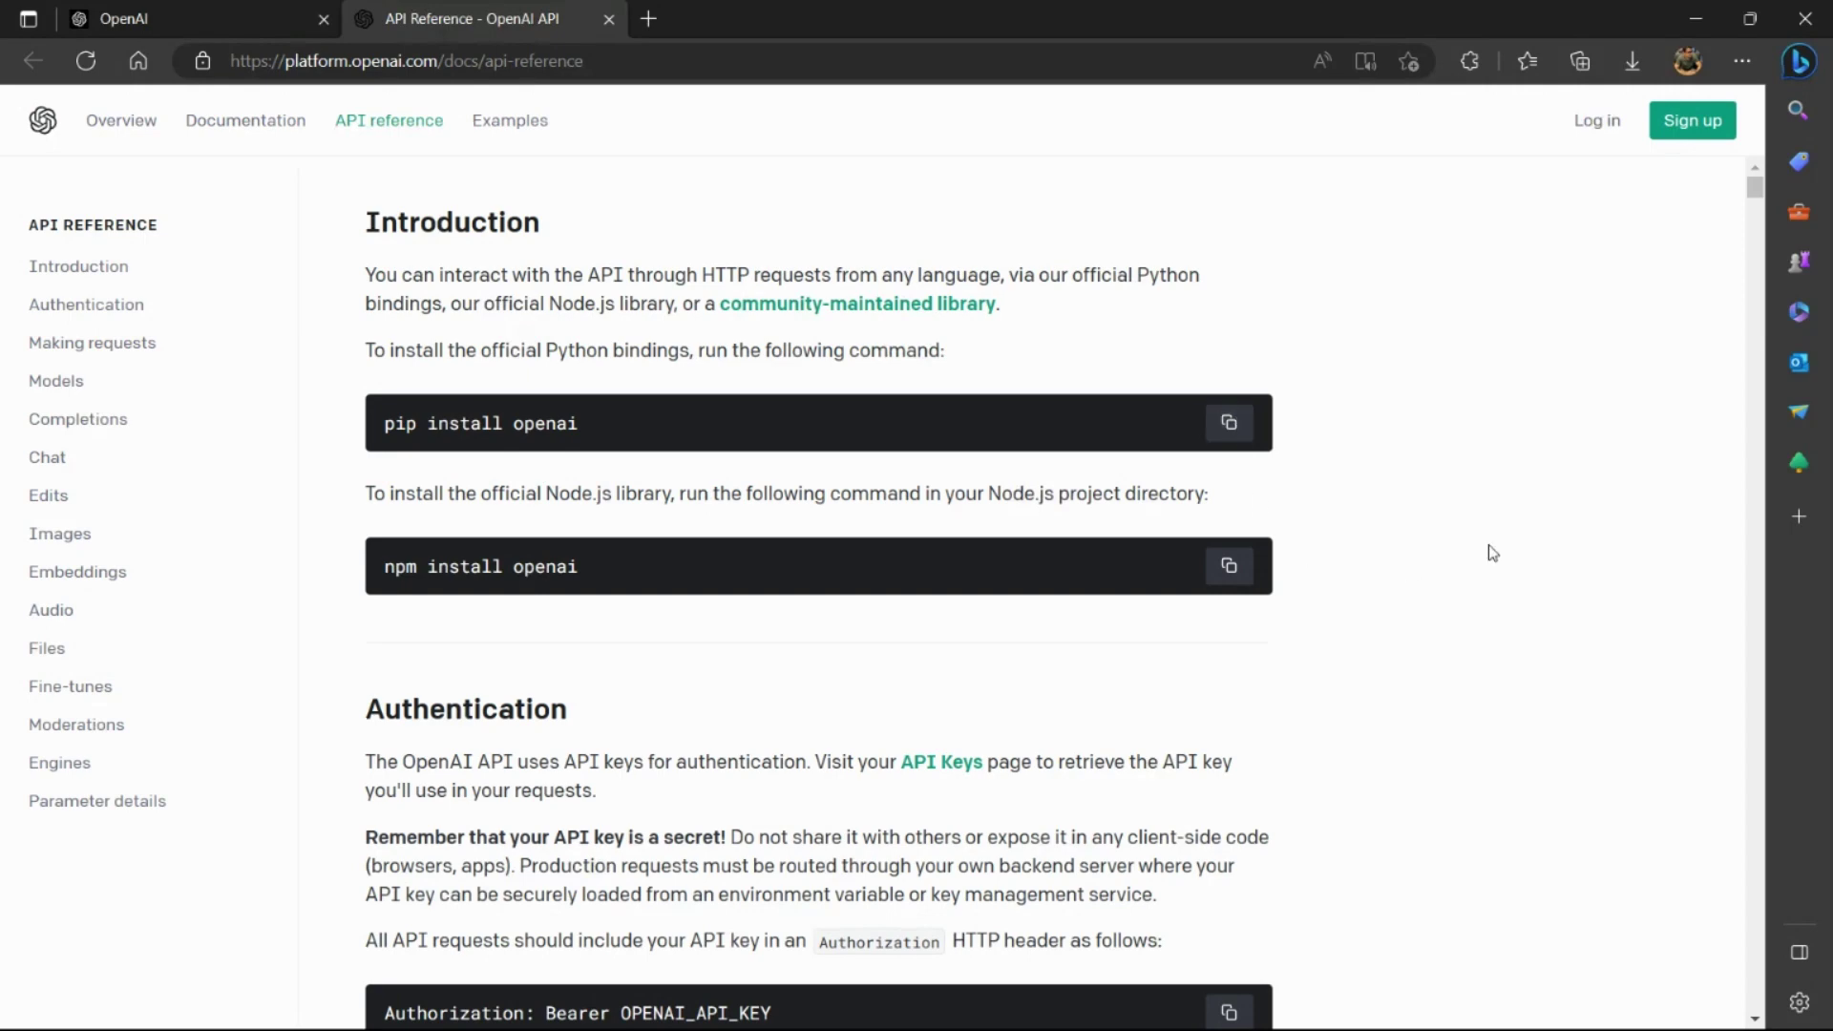
scroll(1498, 473, "down", 3)
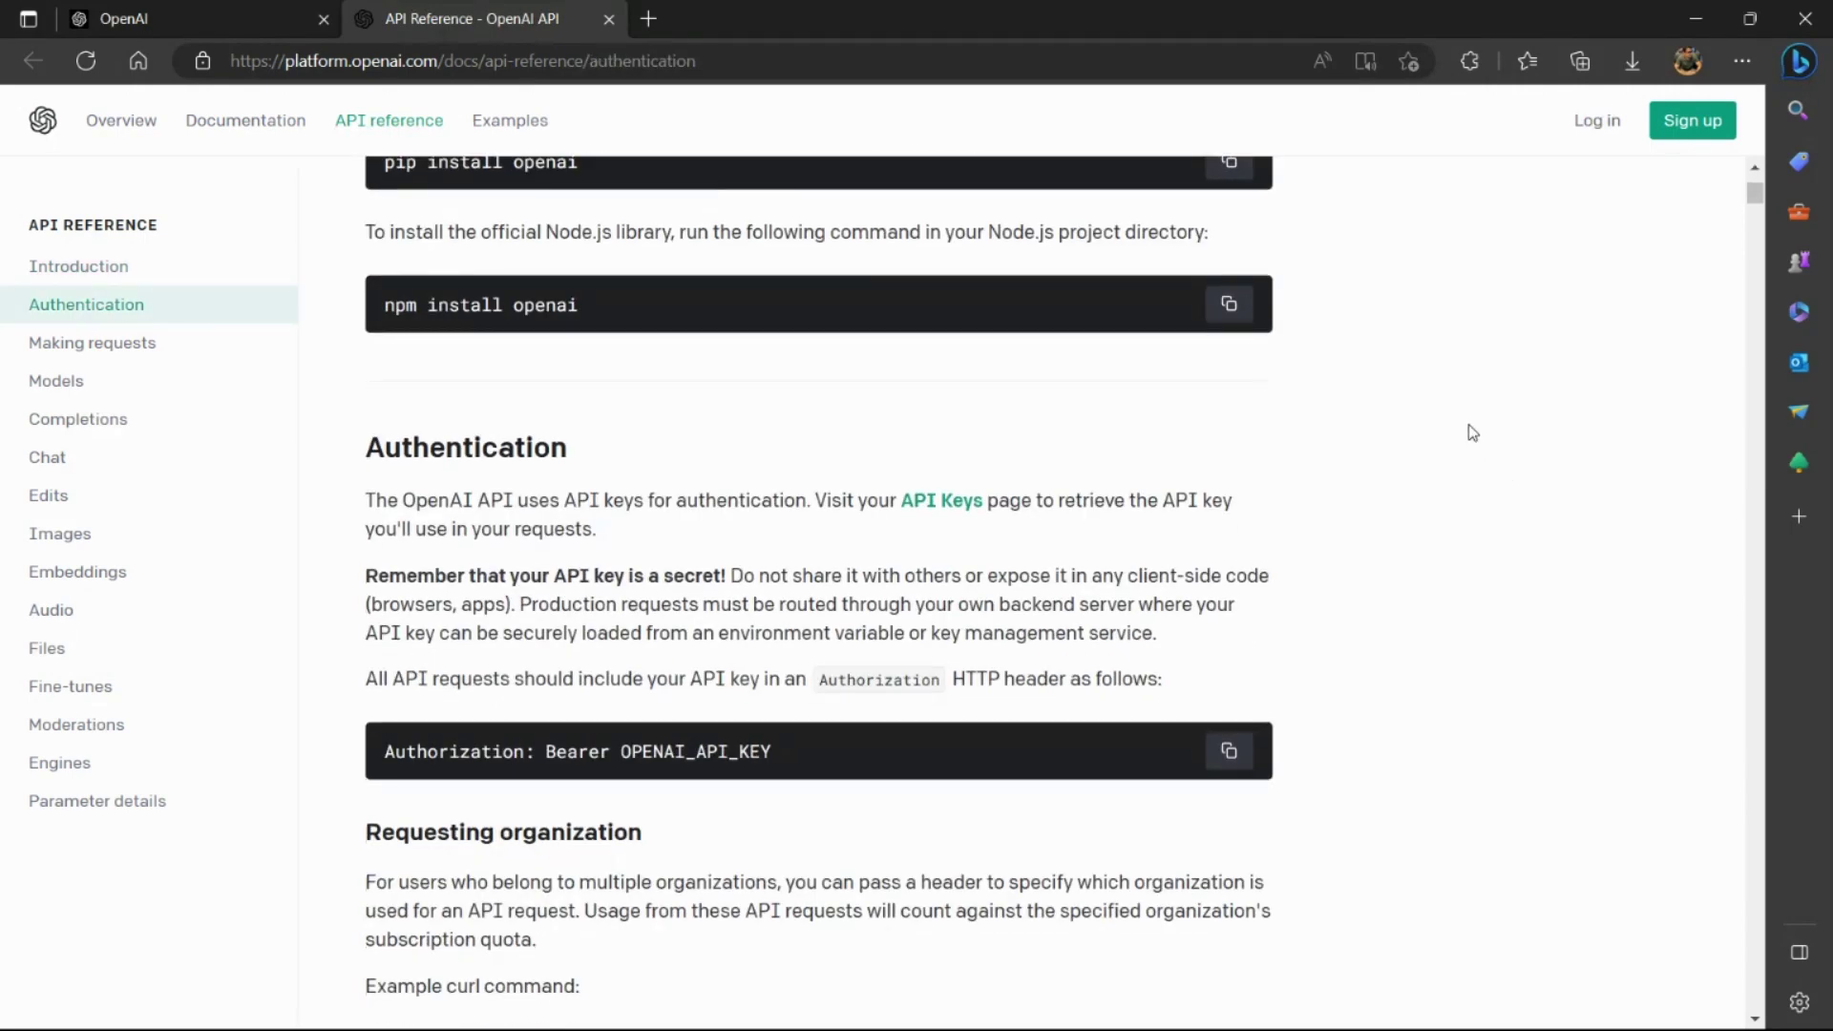
scroll(1473, 433, "up", 3)
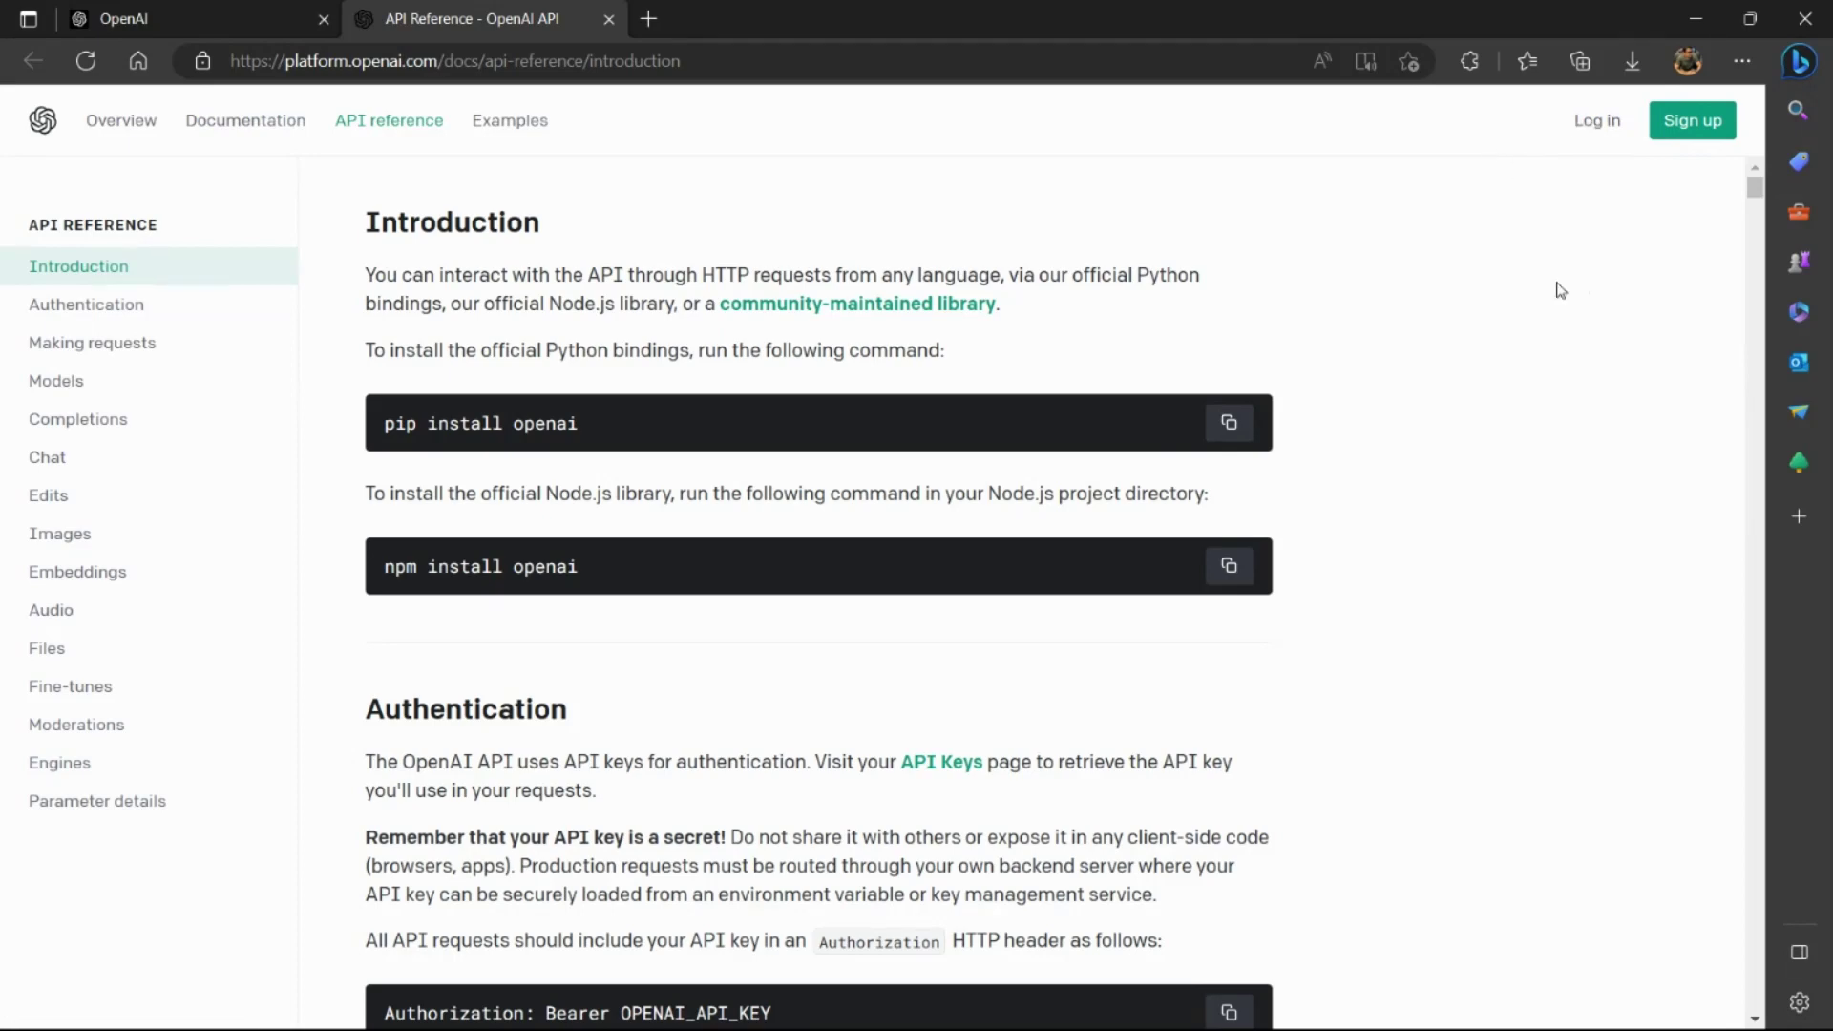
left_click(1595, 123)
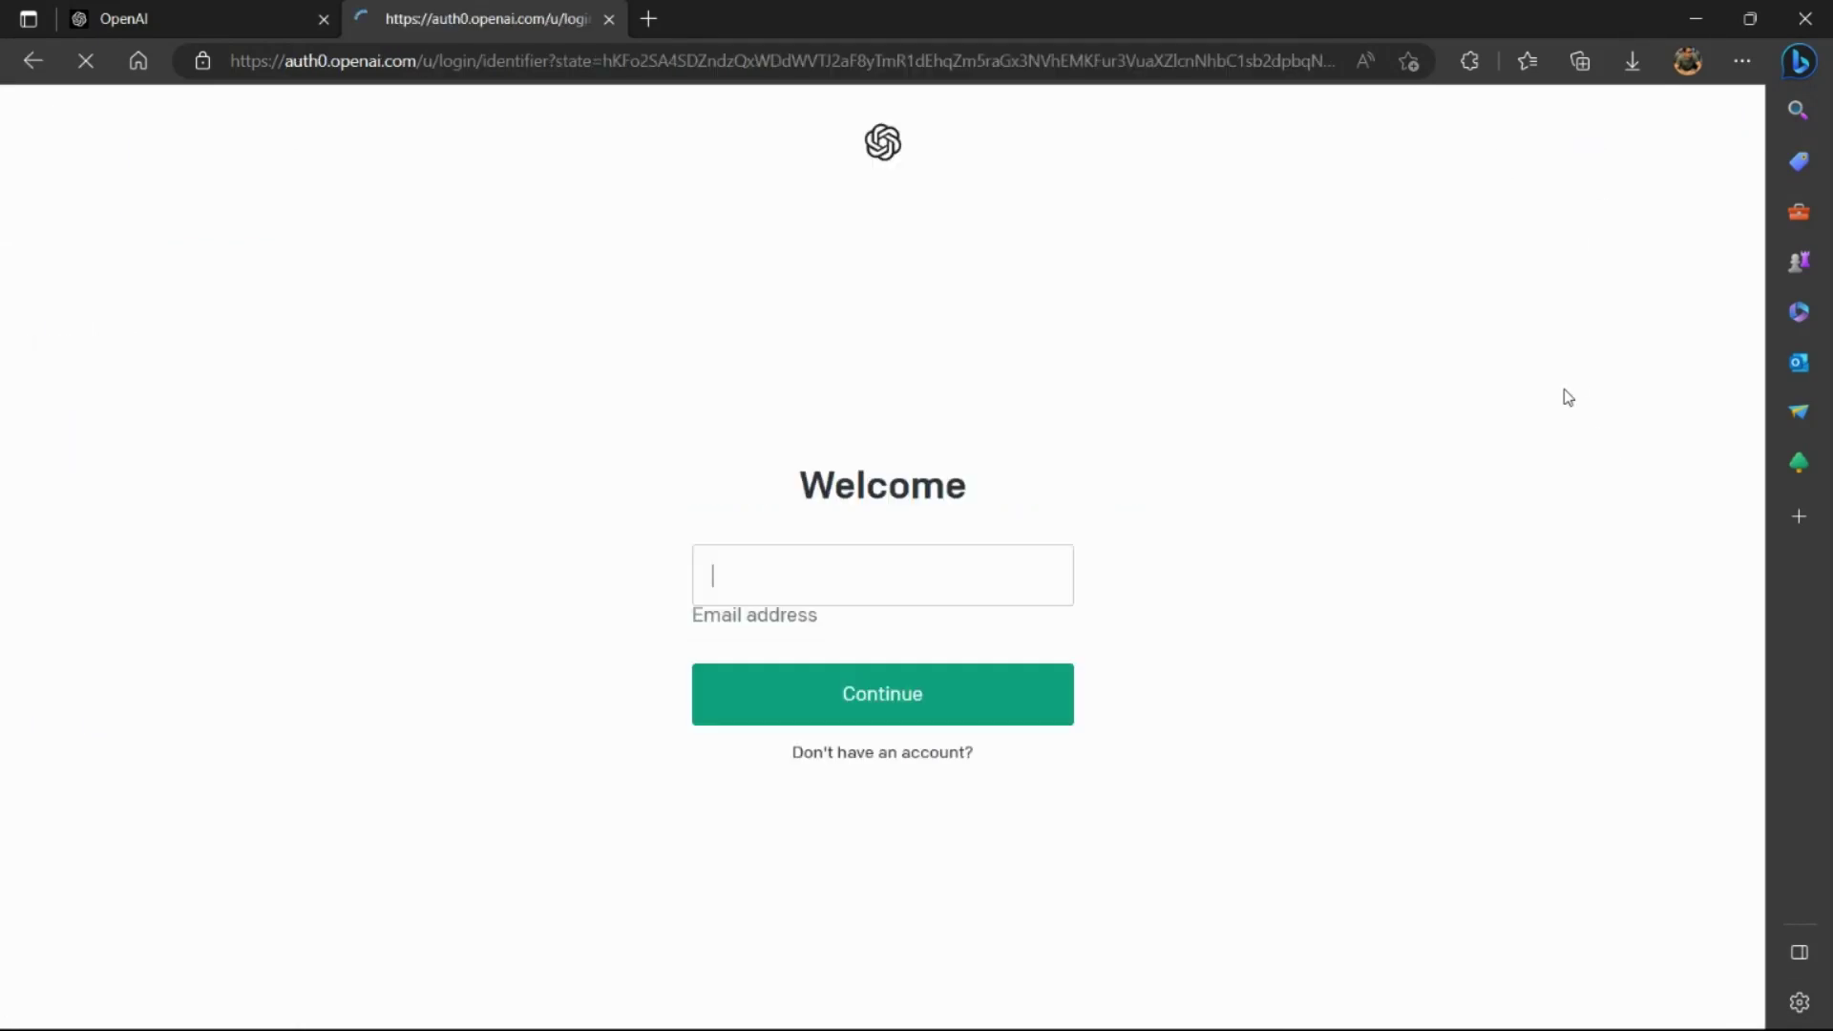
left_click(850, 743)
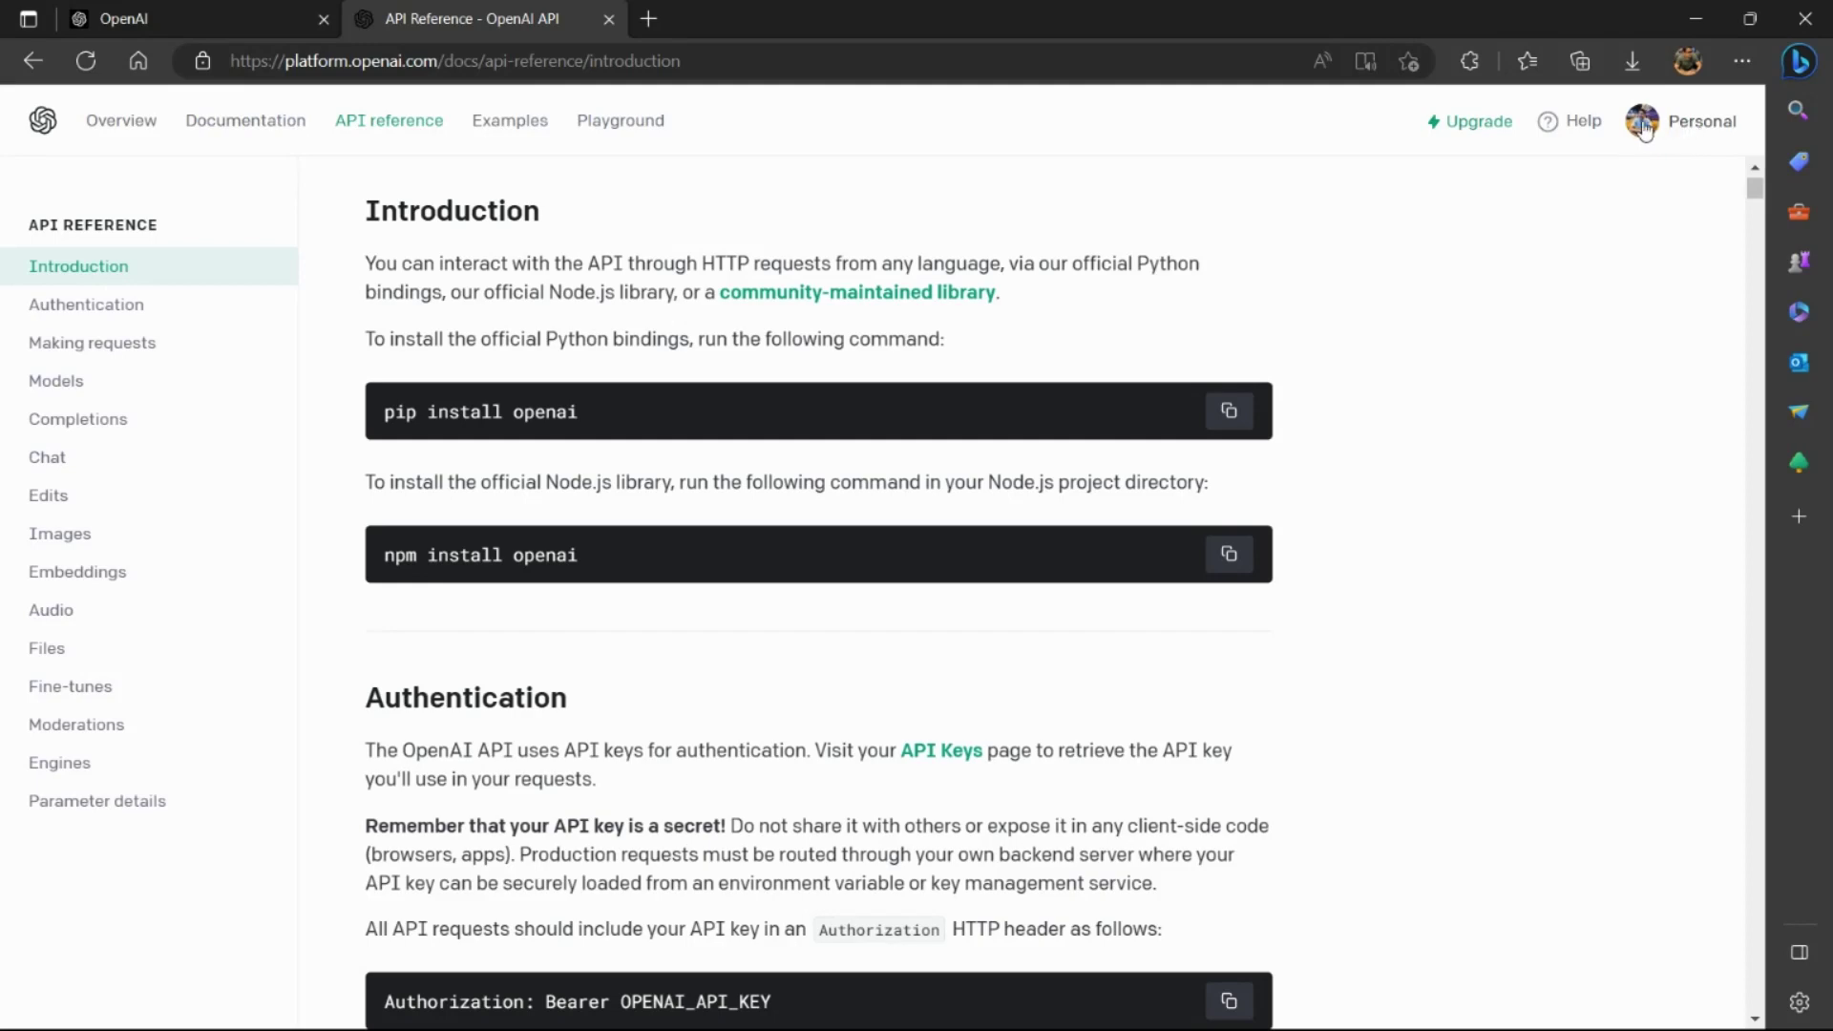
Generate a new secret key on the account's API keys page and copy it.
left_click(1697, 129)
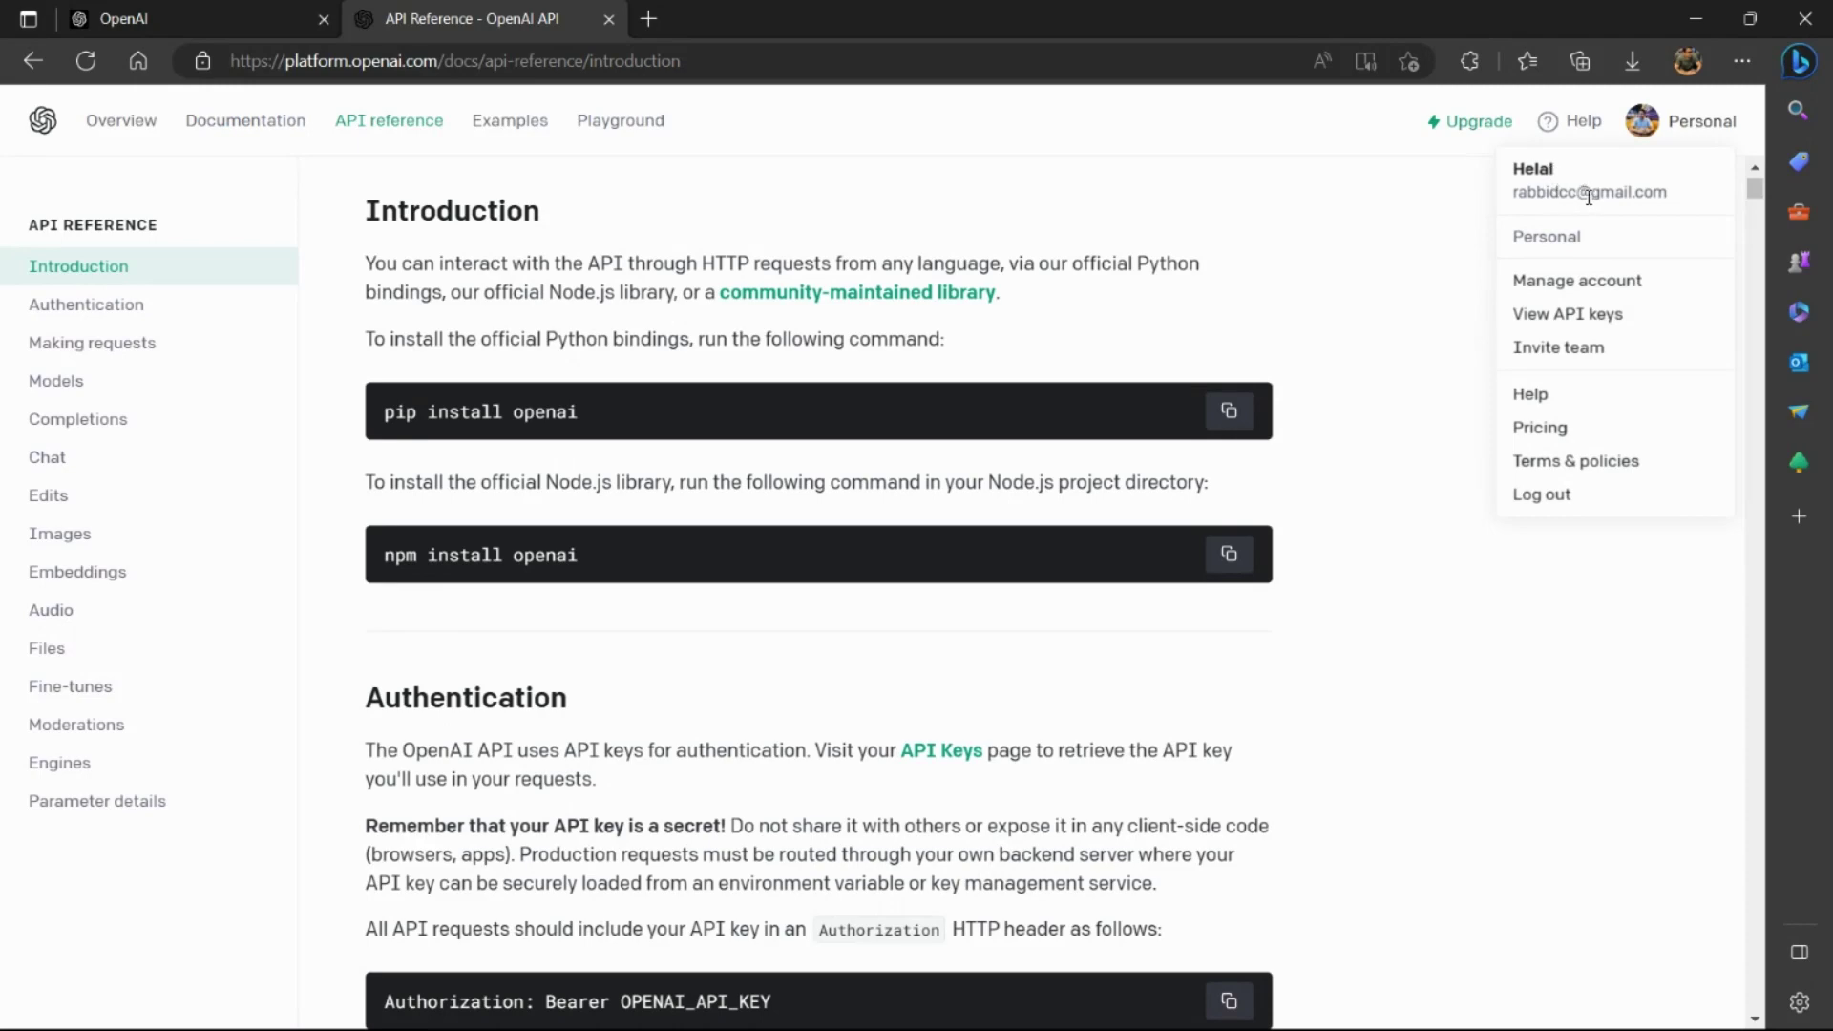
left_click(1576, 325)
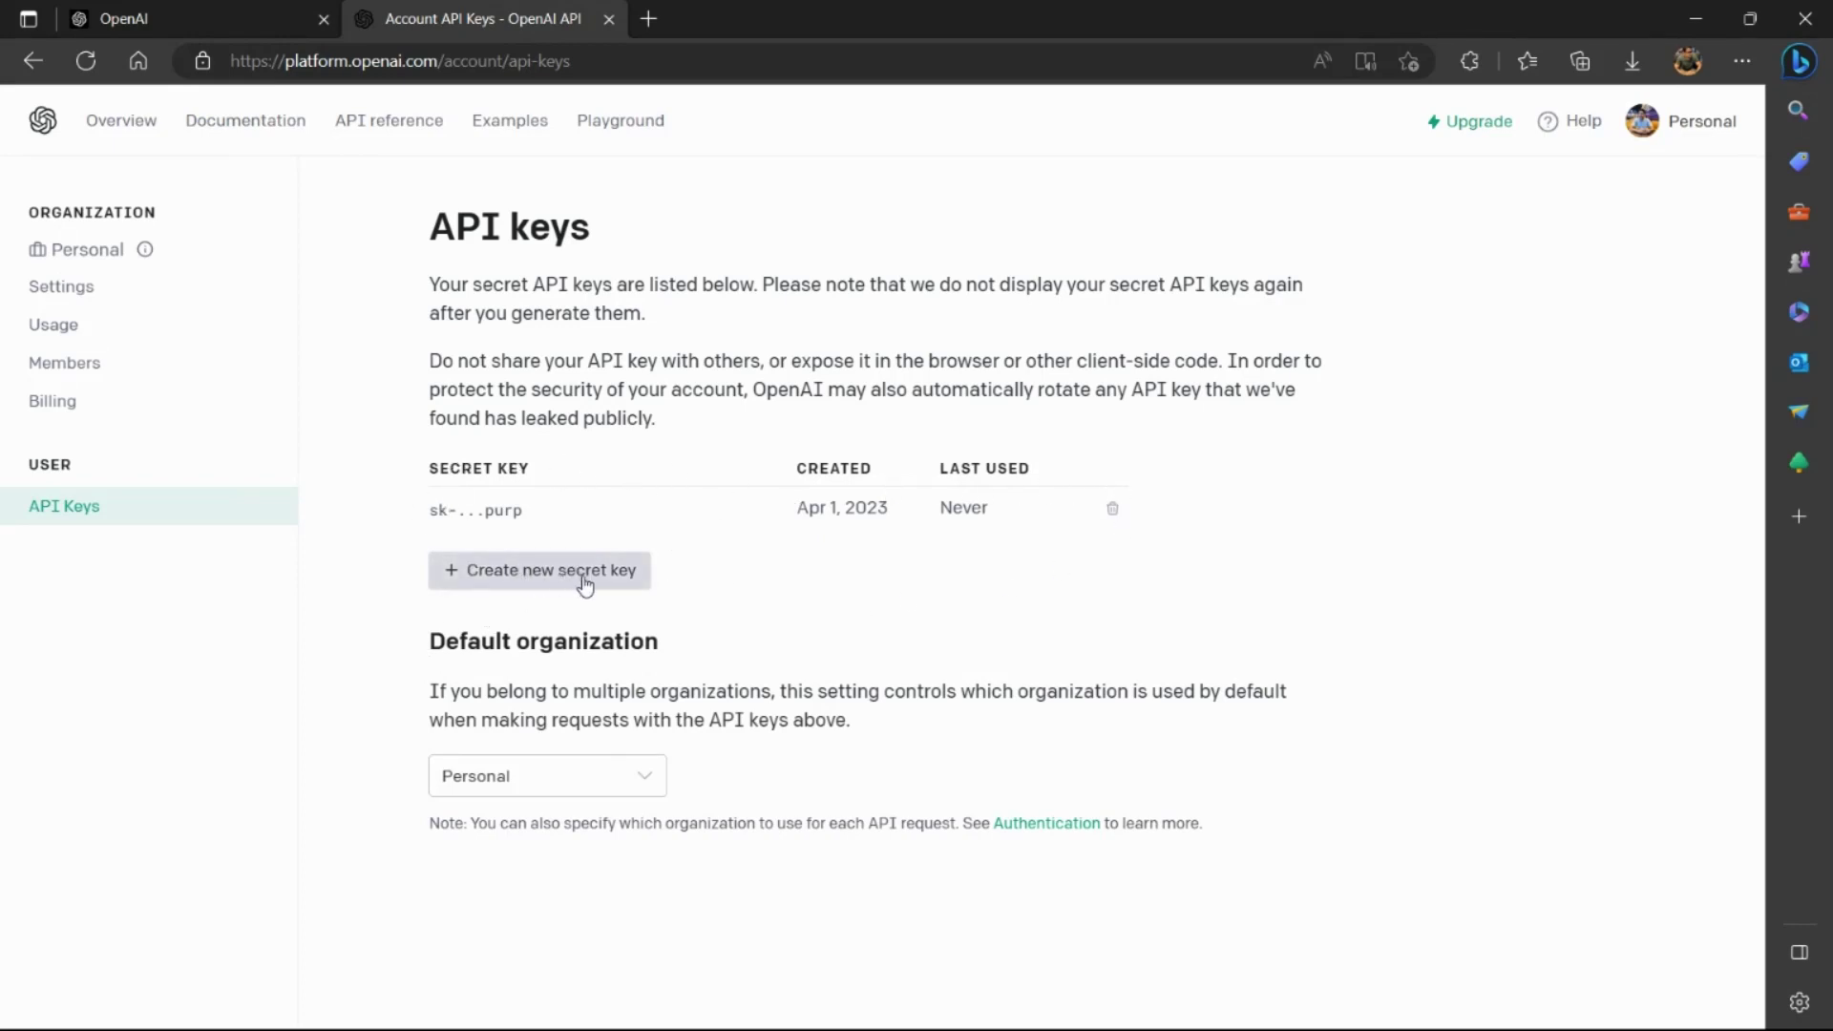
left_click(520, 573)
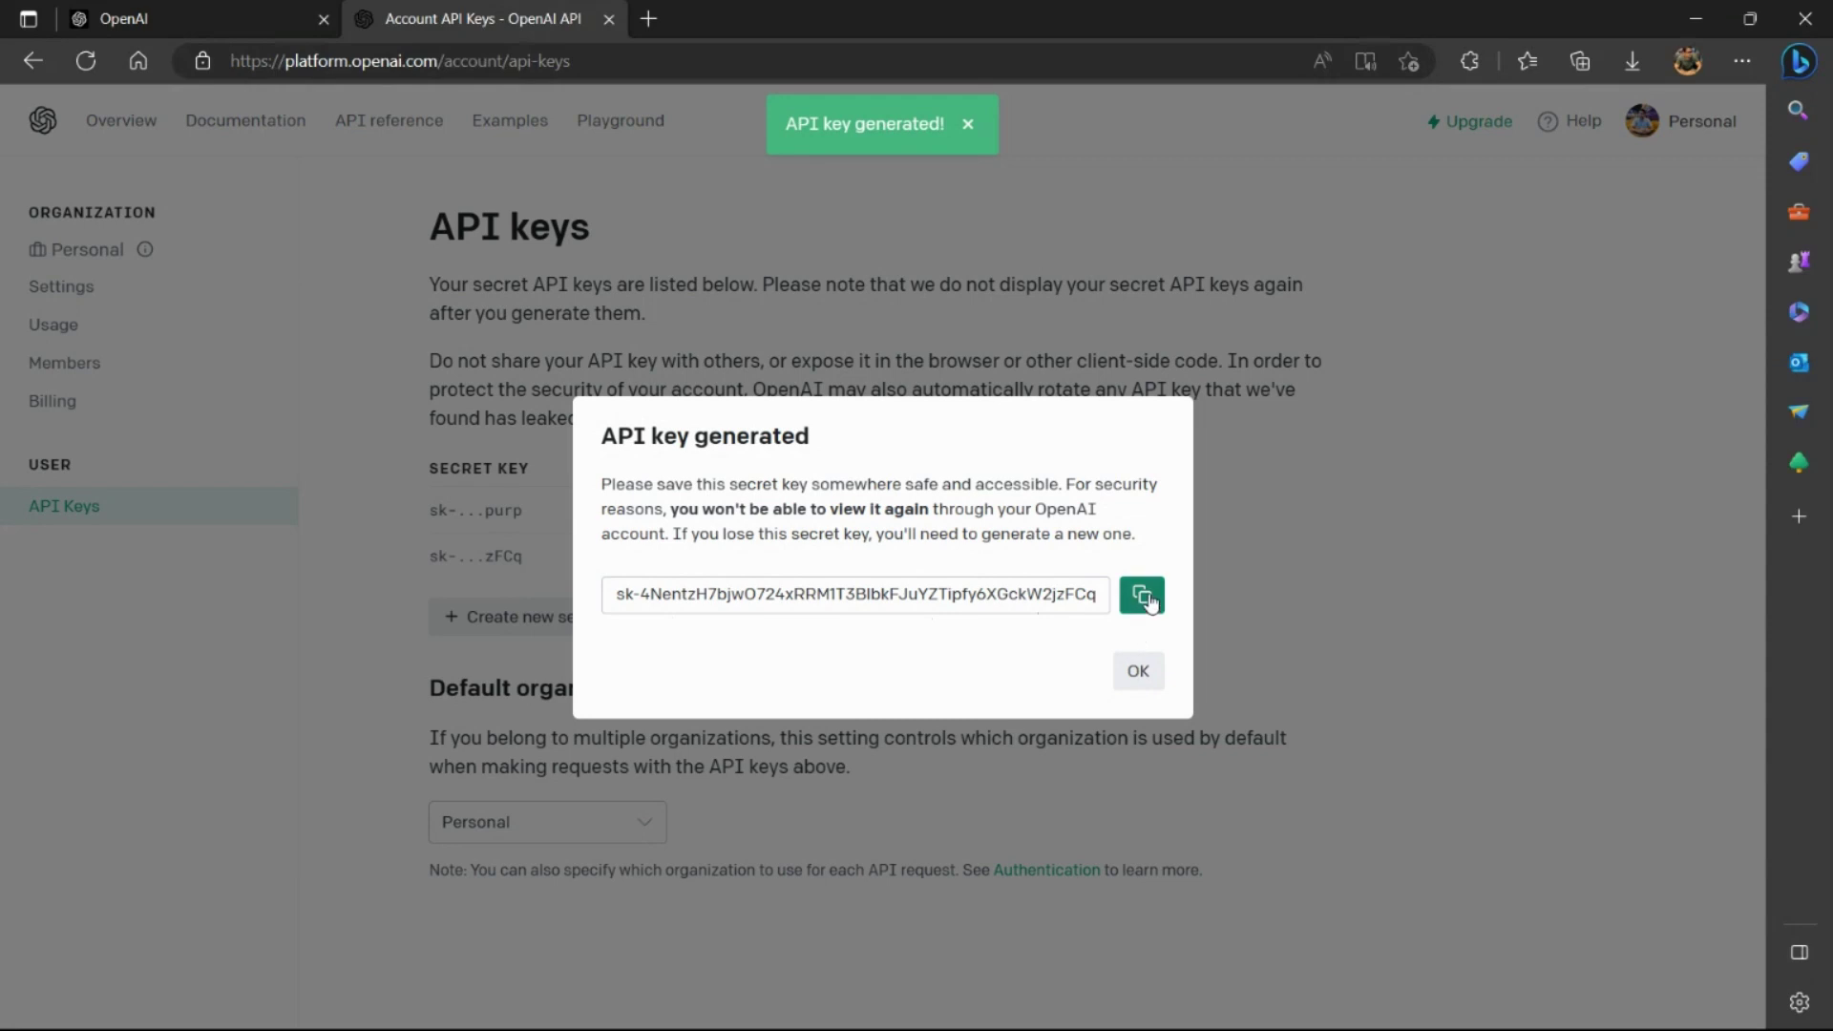
left_click(1143, 594)
left_click(1138, 670)
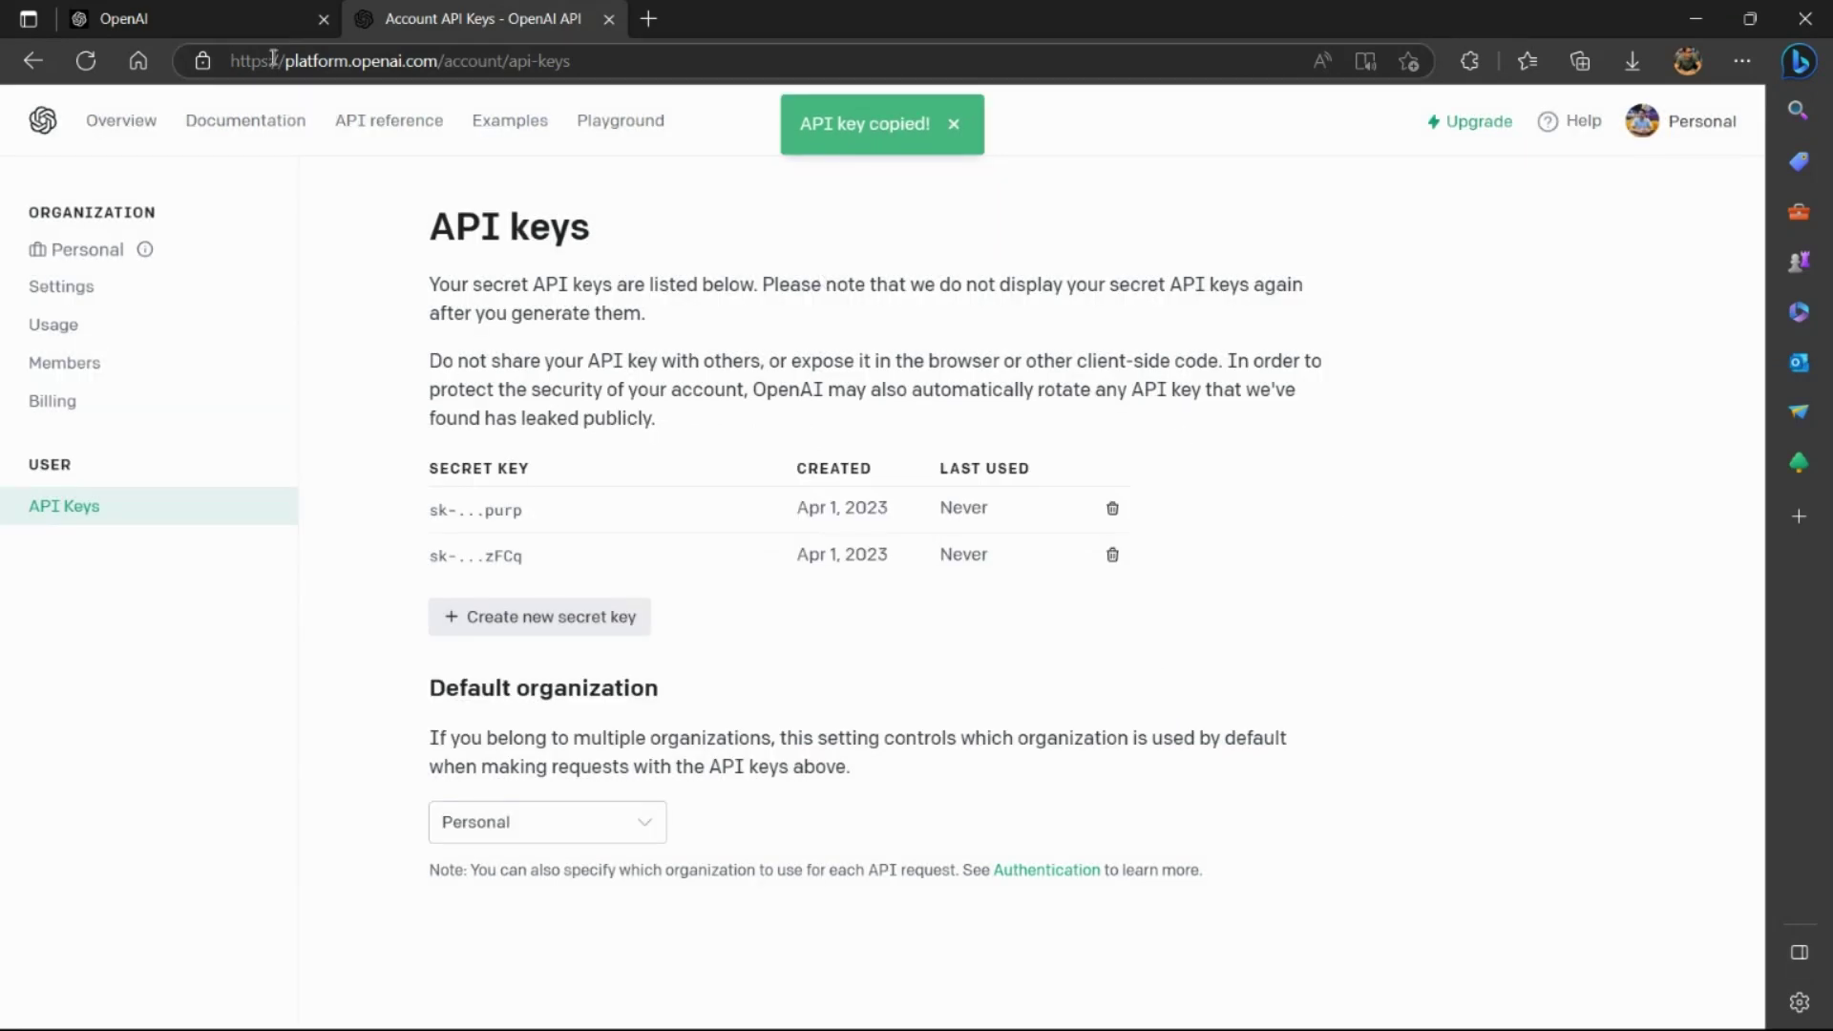
Switch back to Visual Studio Code and filter the settings by codeGPT to show the CodeGPT extension's settings.
mouse_move(984, 1026)
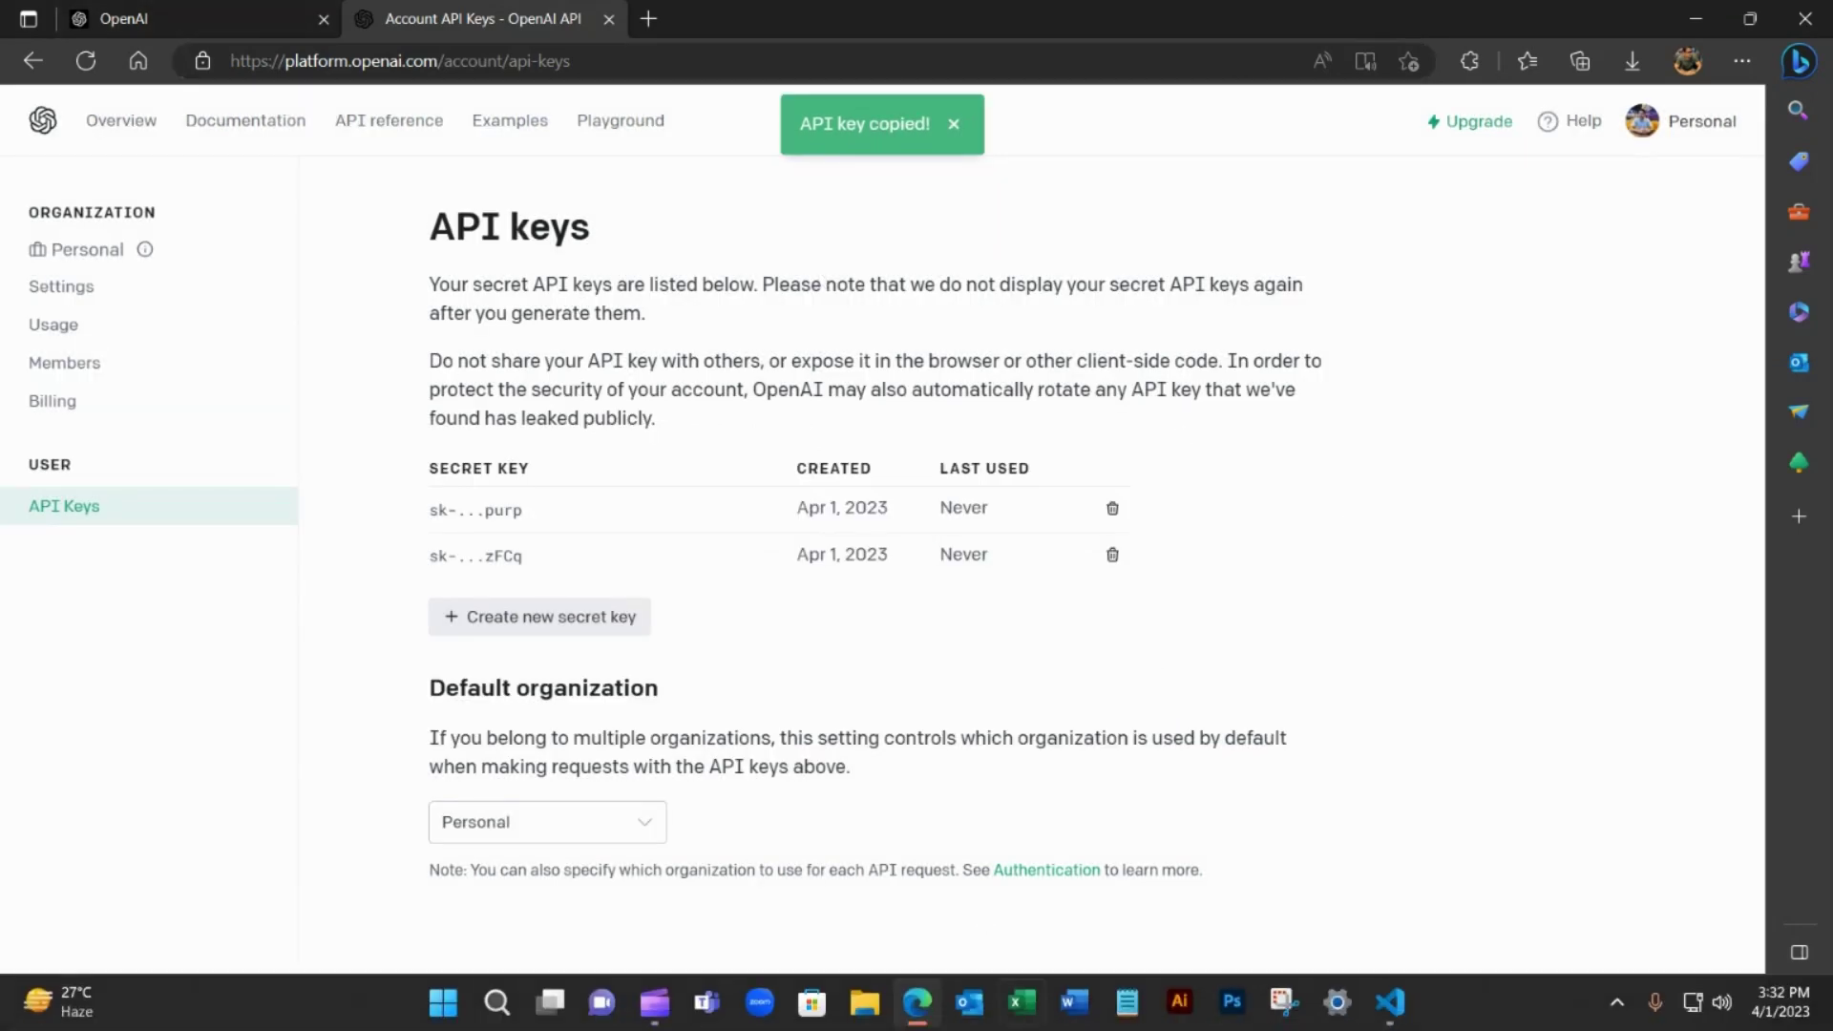
left_click(1391, 1001)
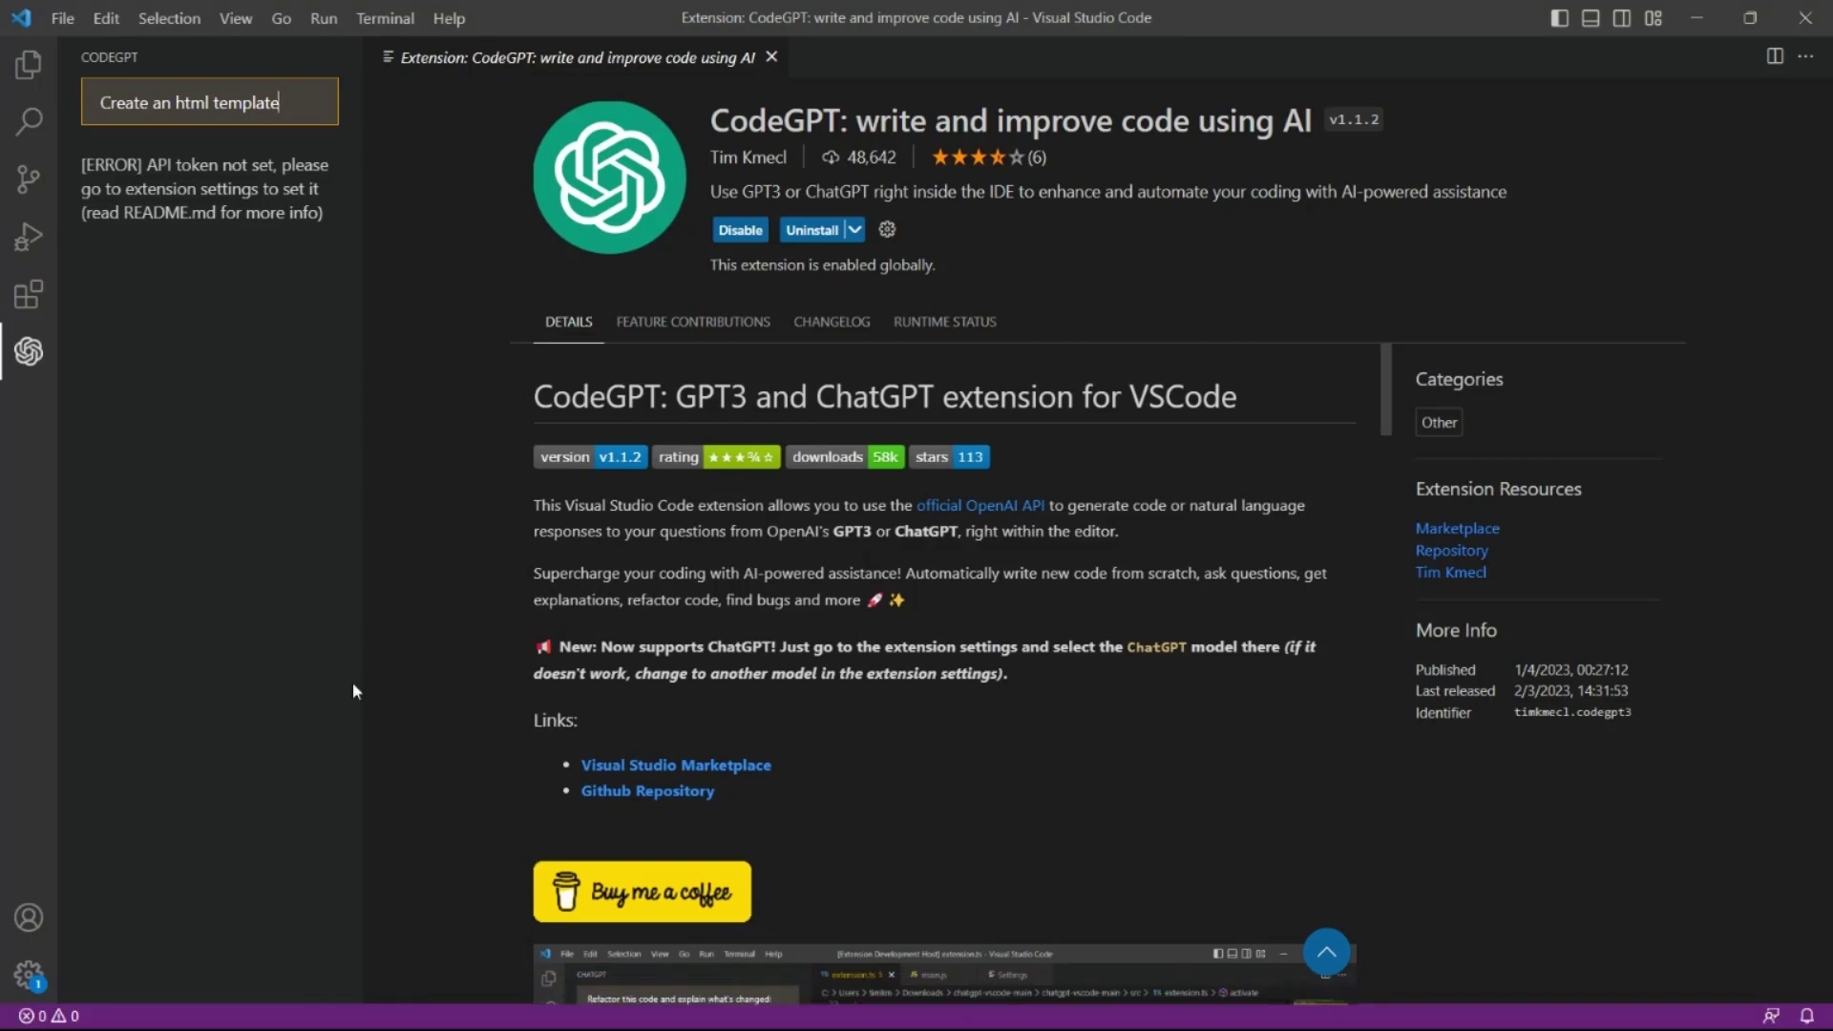
left_click(28, 974)
left_click(164, 819)
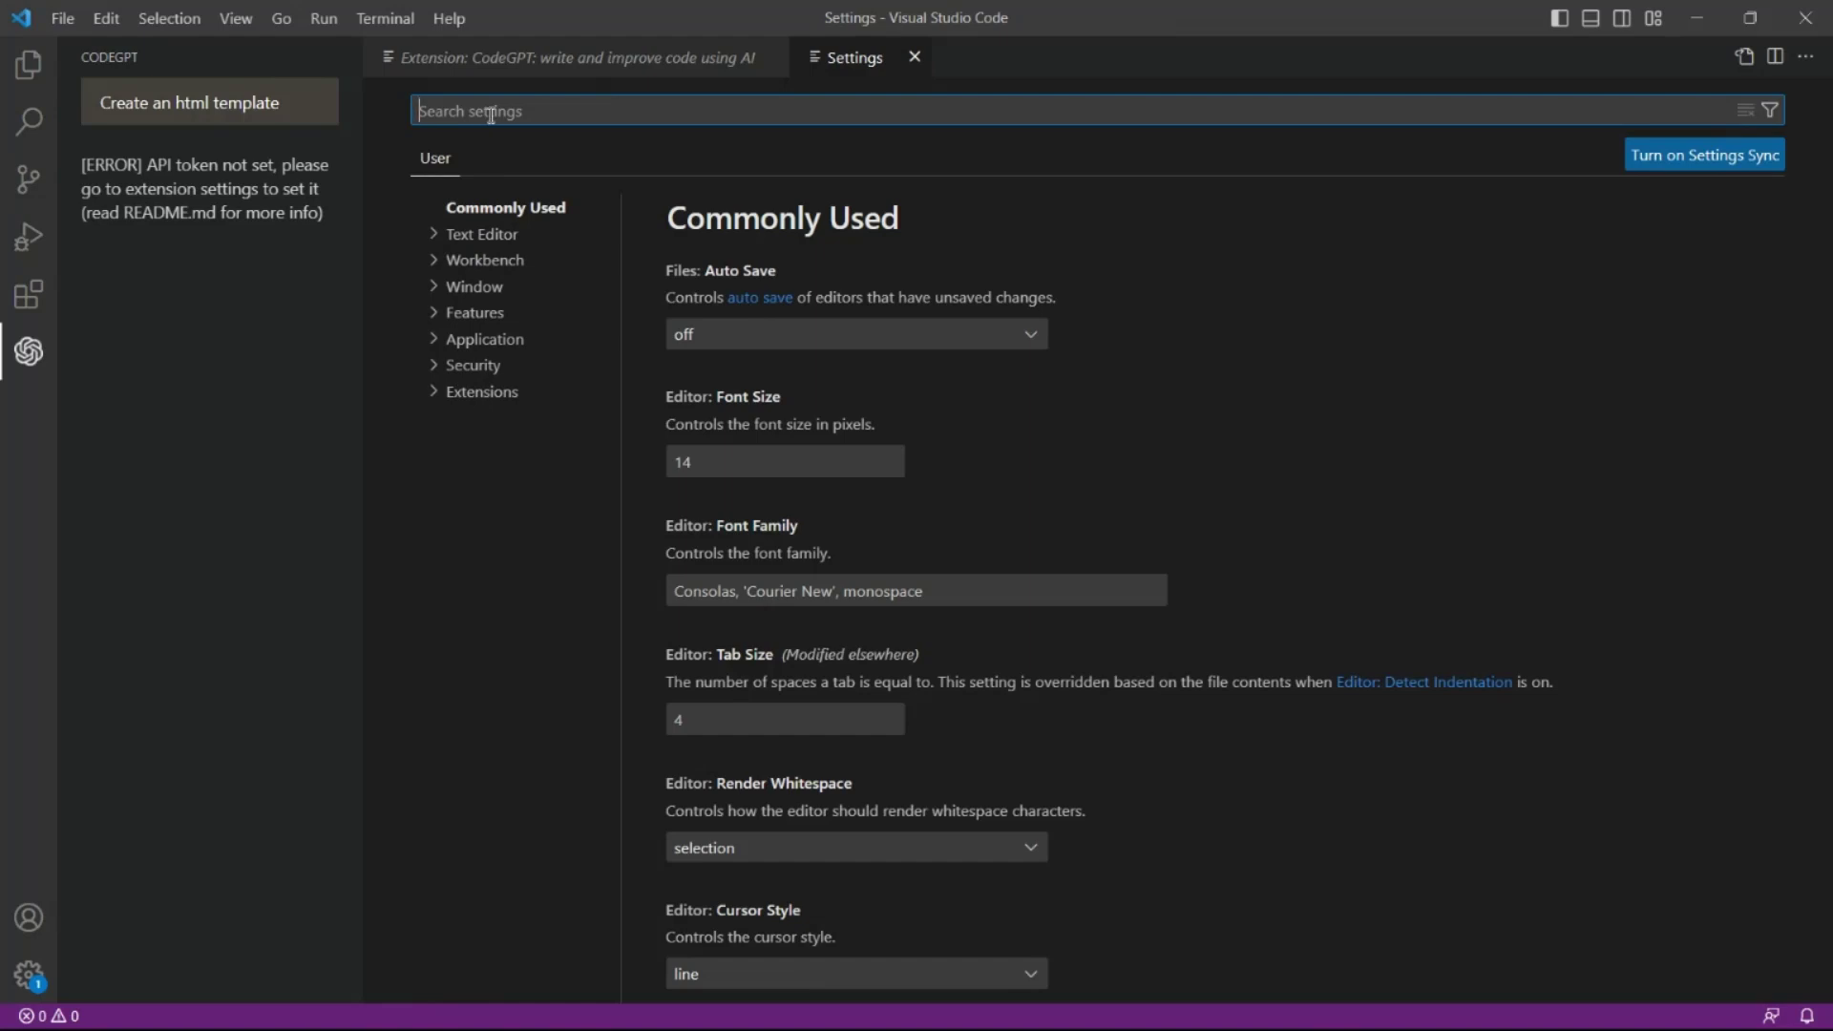
type("codeG")
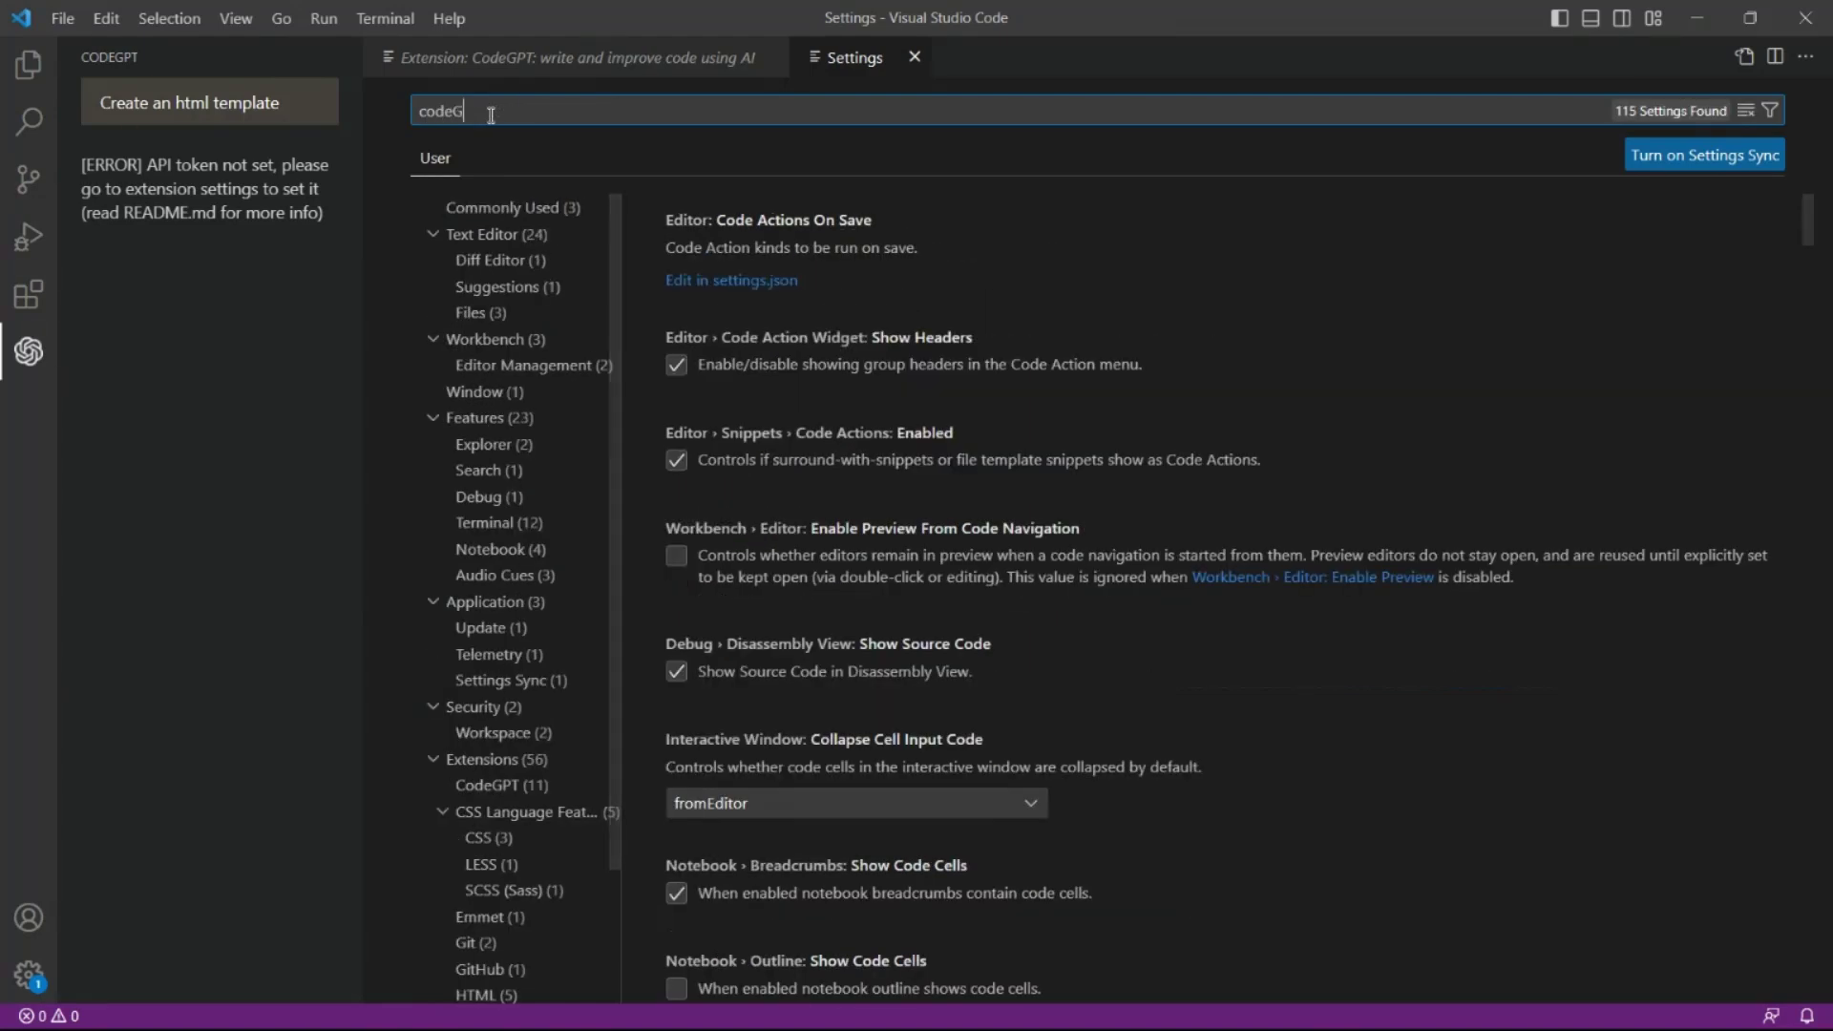
type("PT")
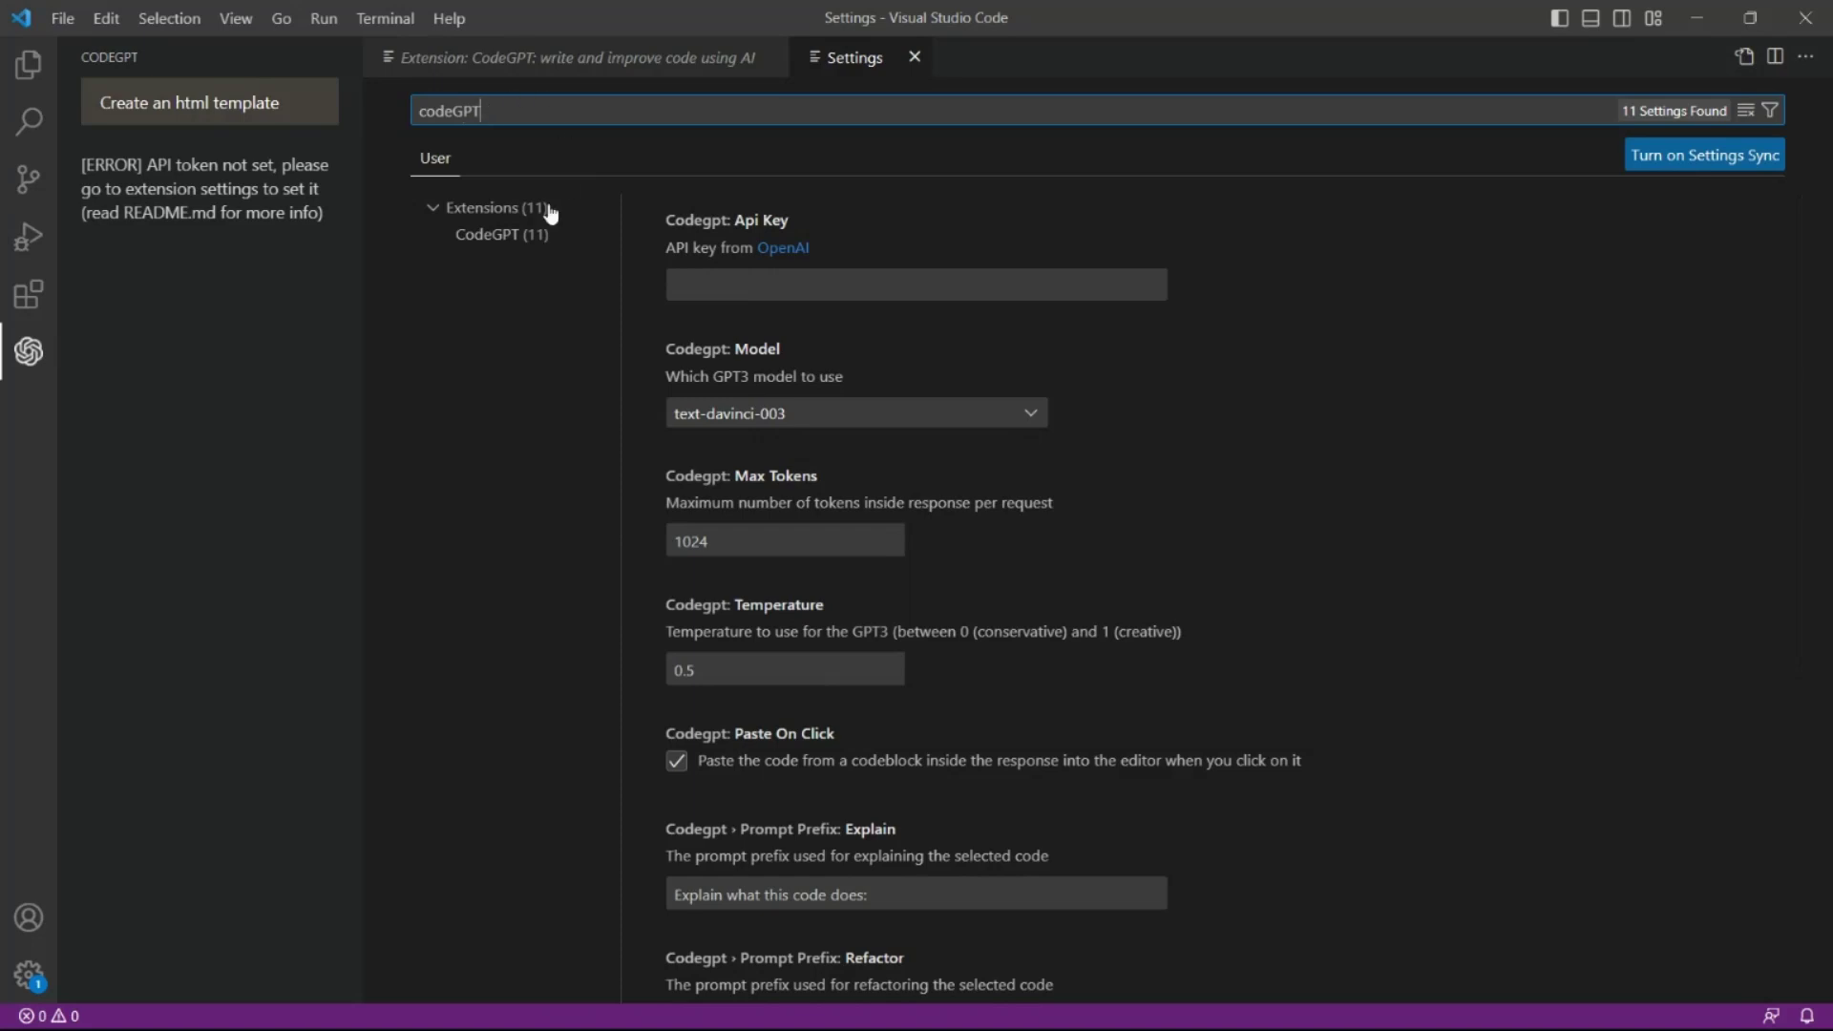
left_click(489, 241)
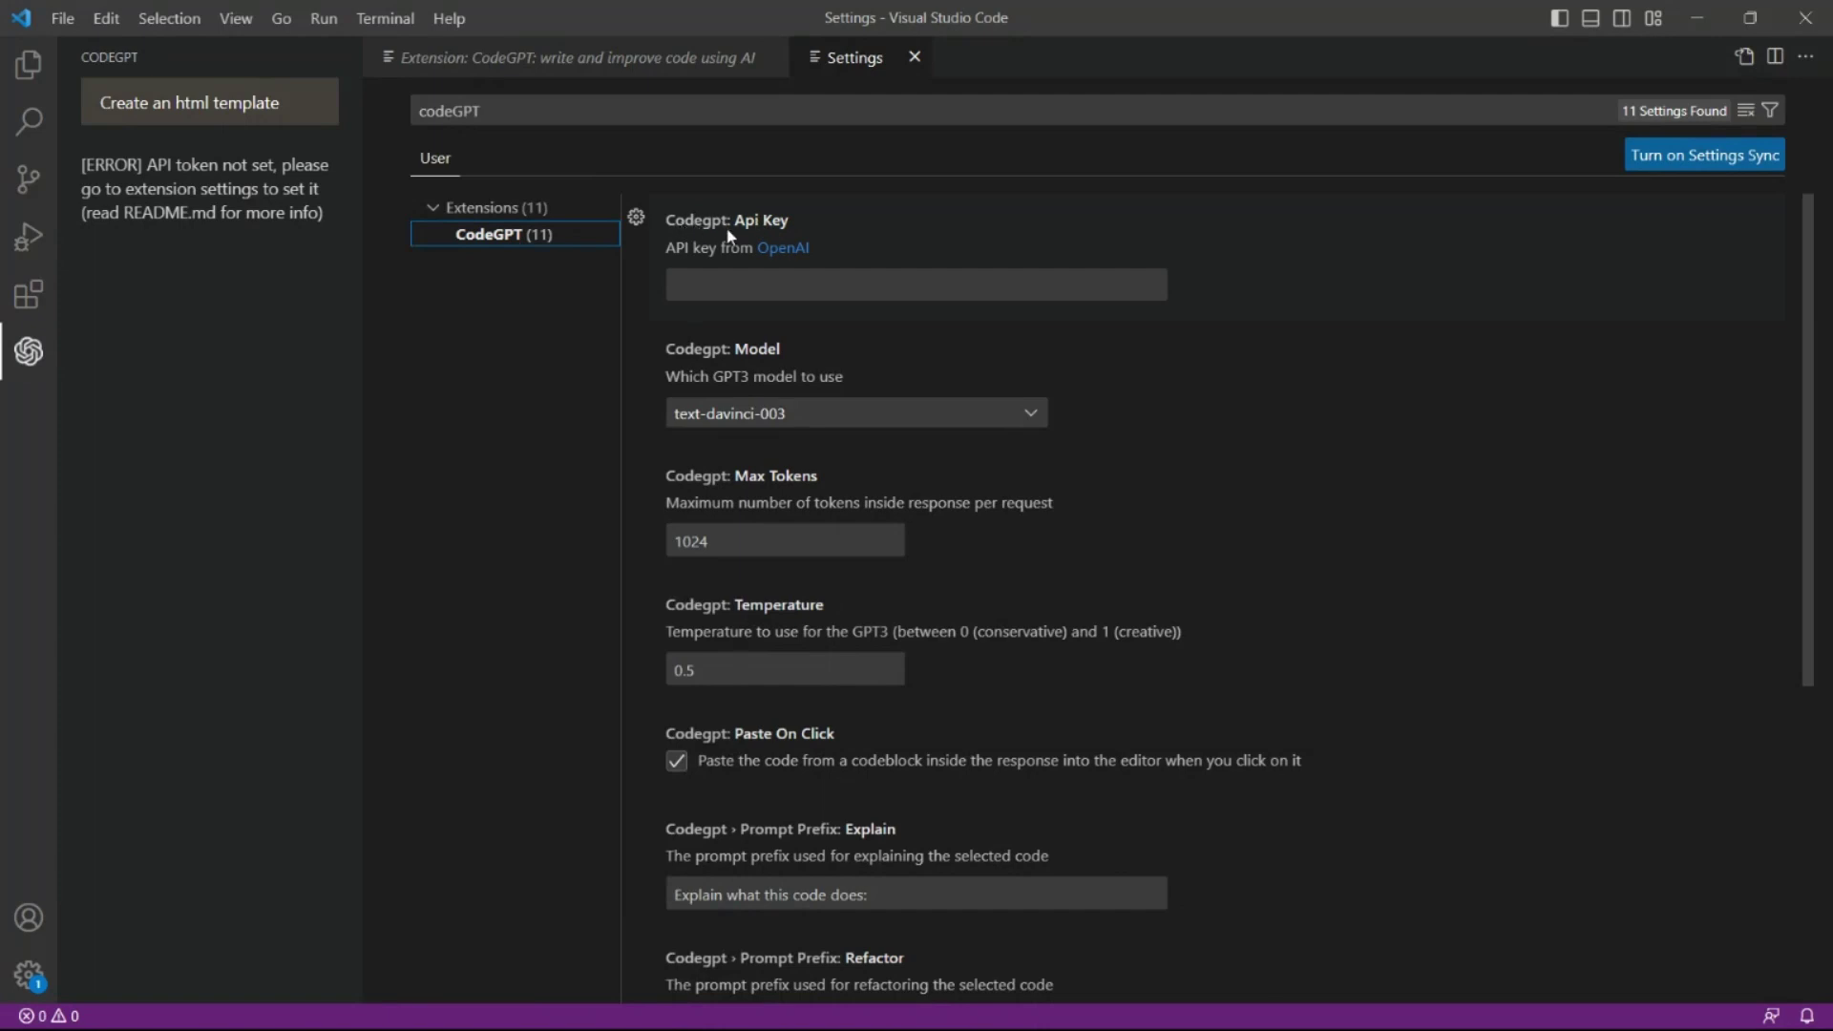
Paste the copied OpenAI API key into CodeGPT's Api Key setting.
left_click(729, 283)
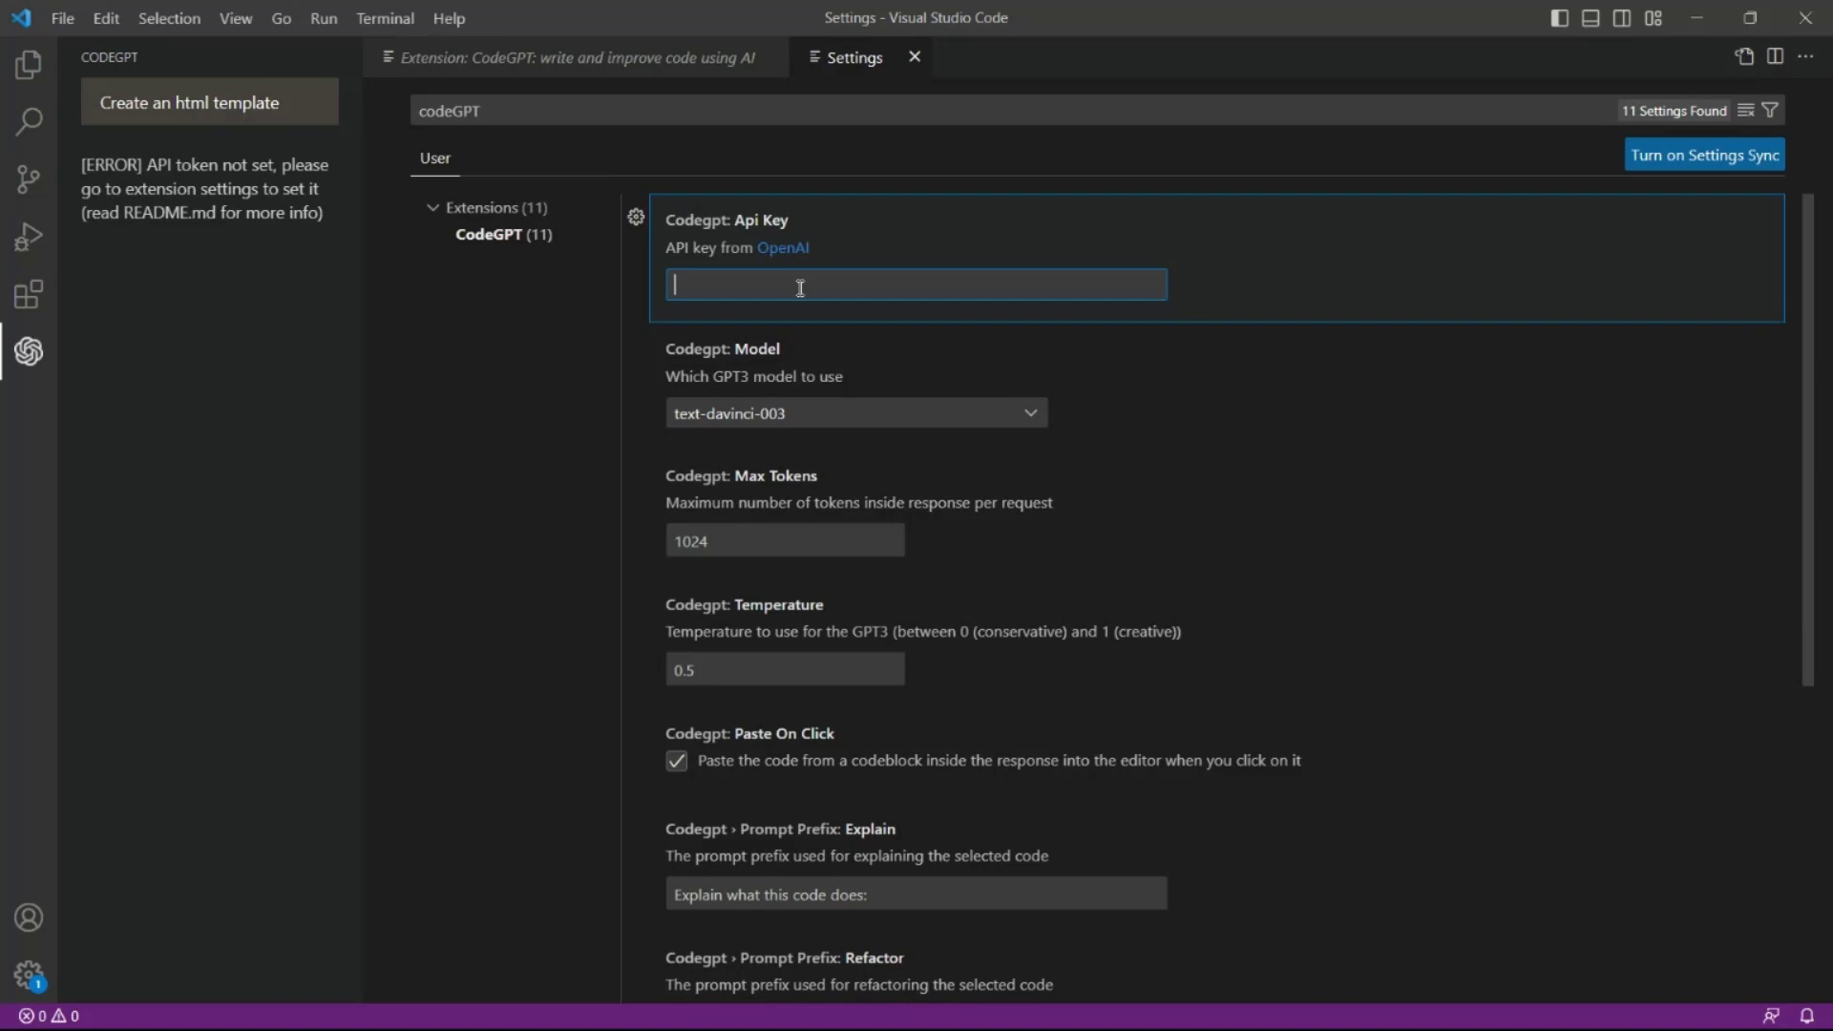
key("ctrl+v")
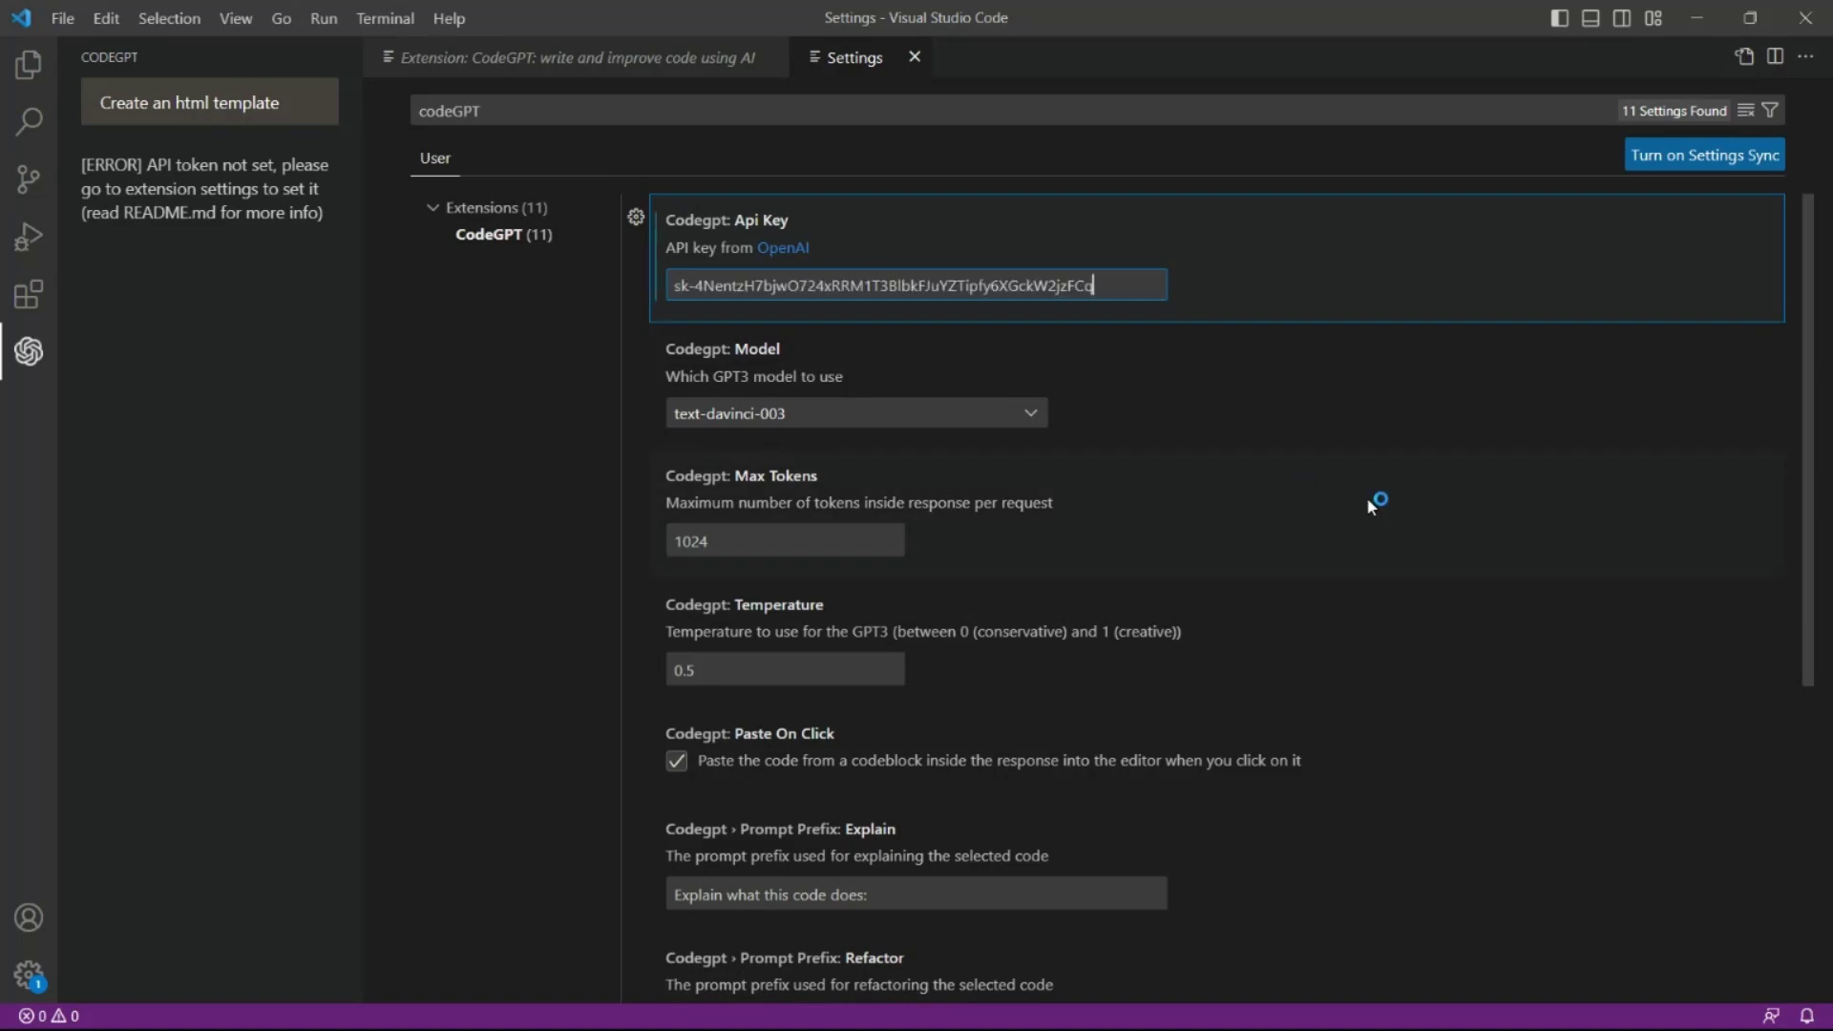
left_click(522, 558)
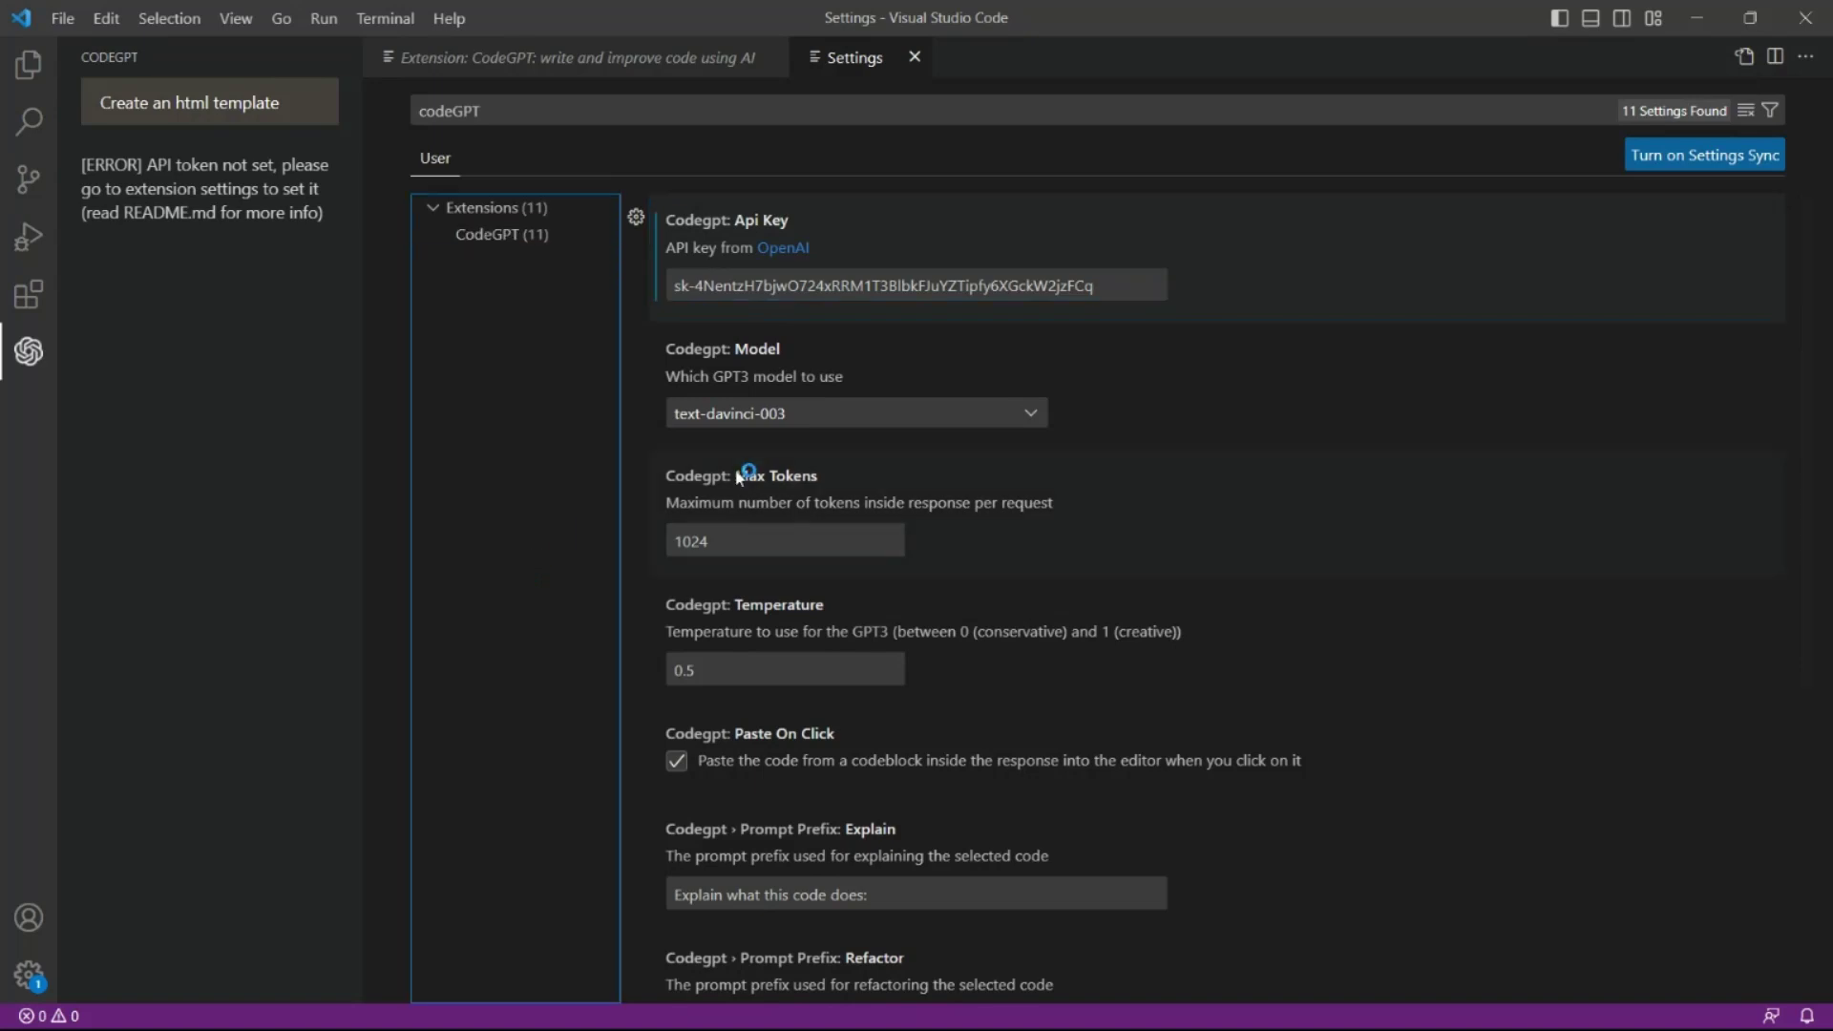
scroll(1448, 578, "down", 5)
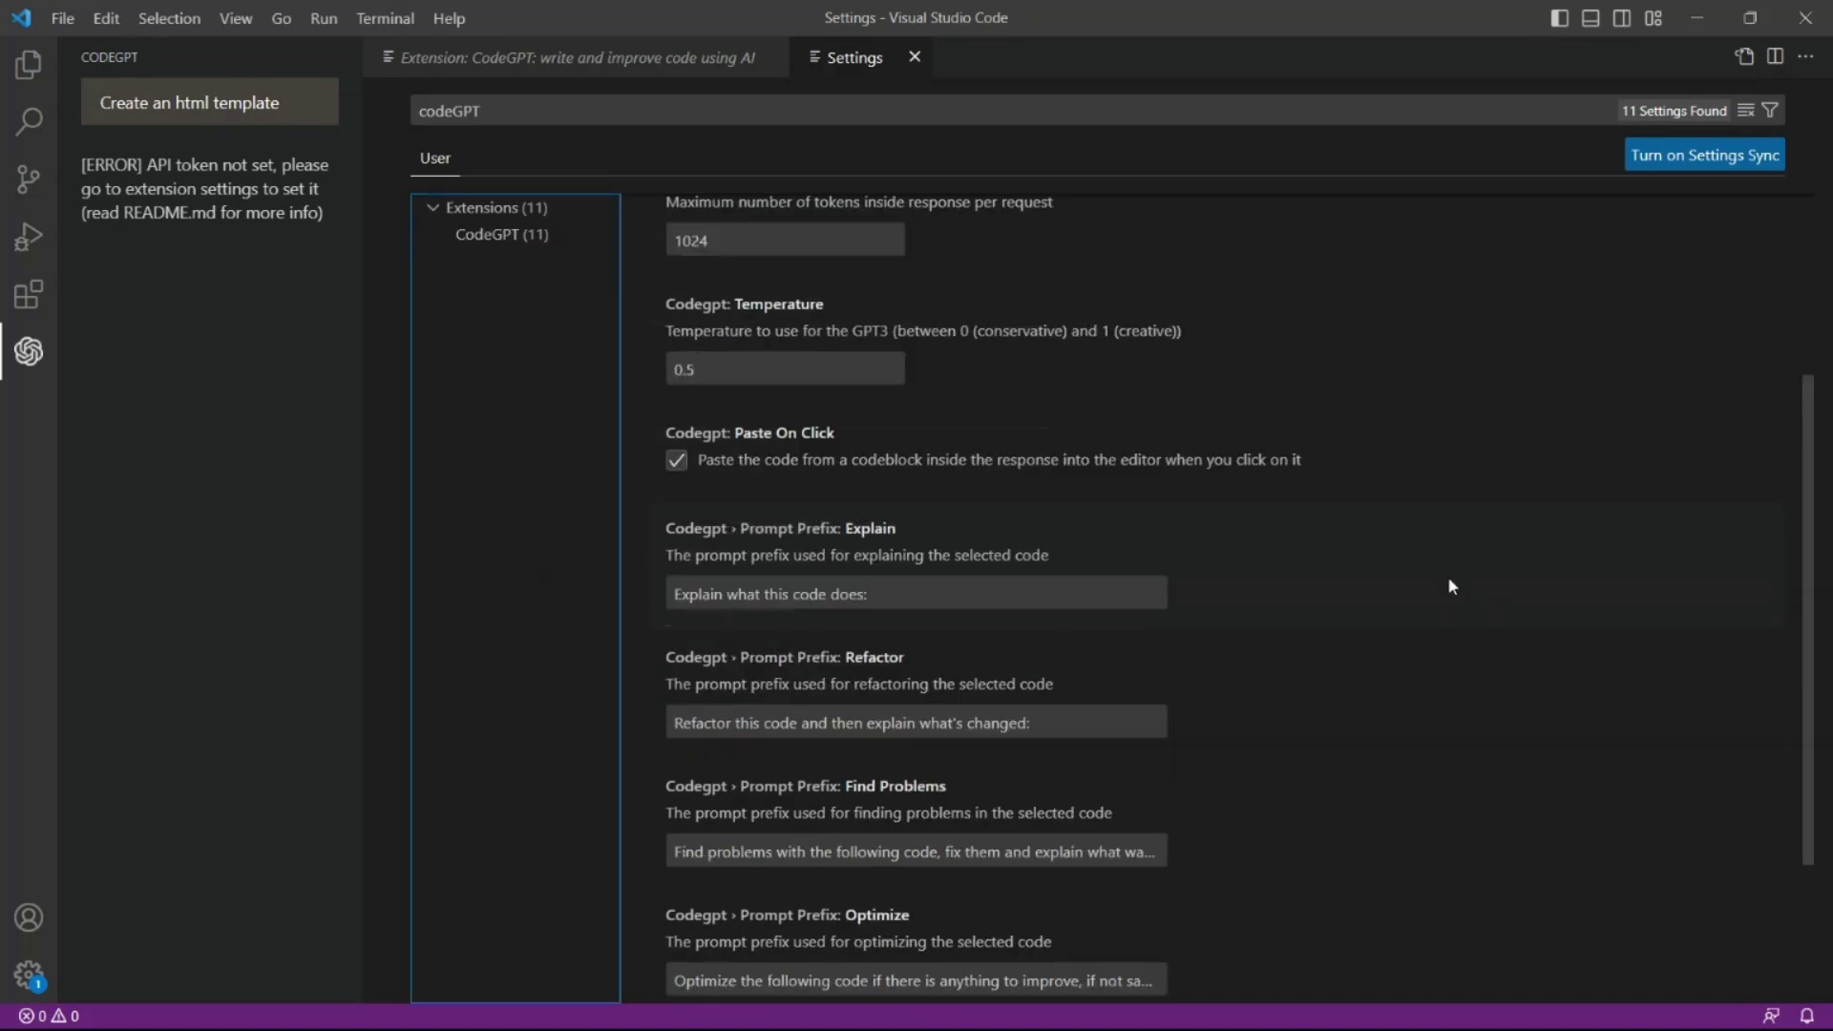
scroll(1446, 584, "up", 5)
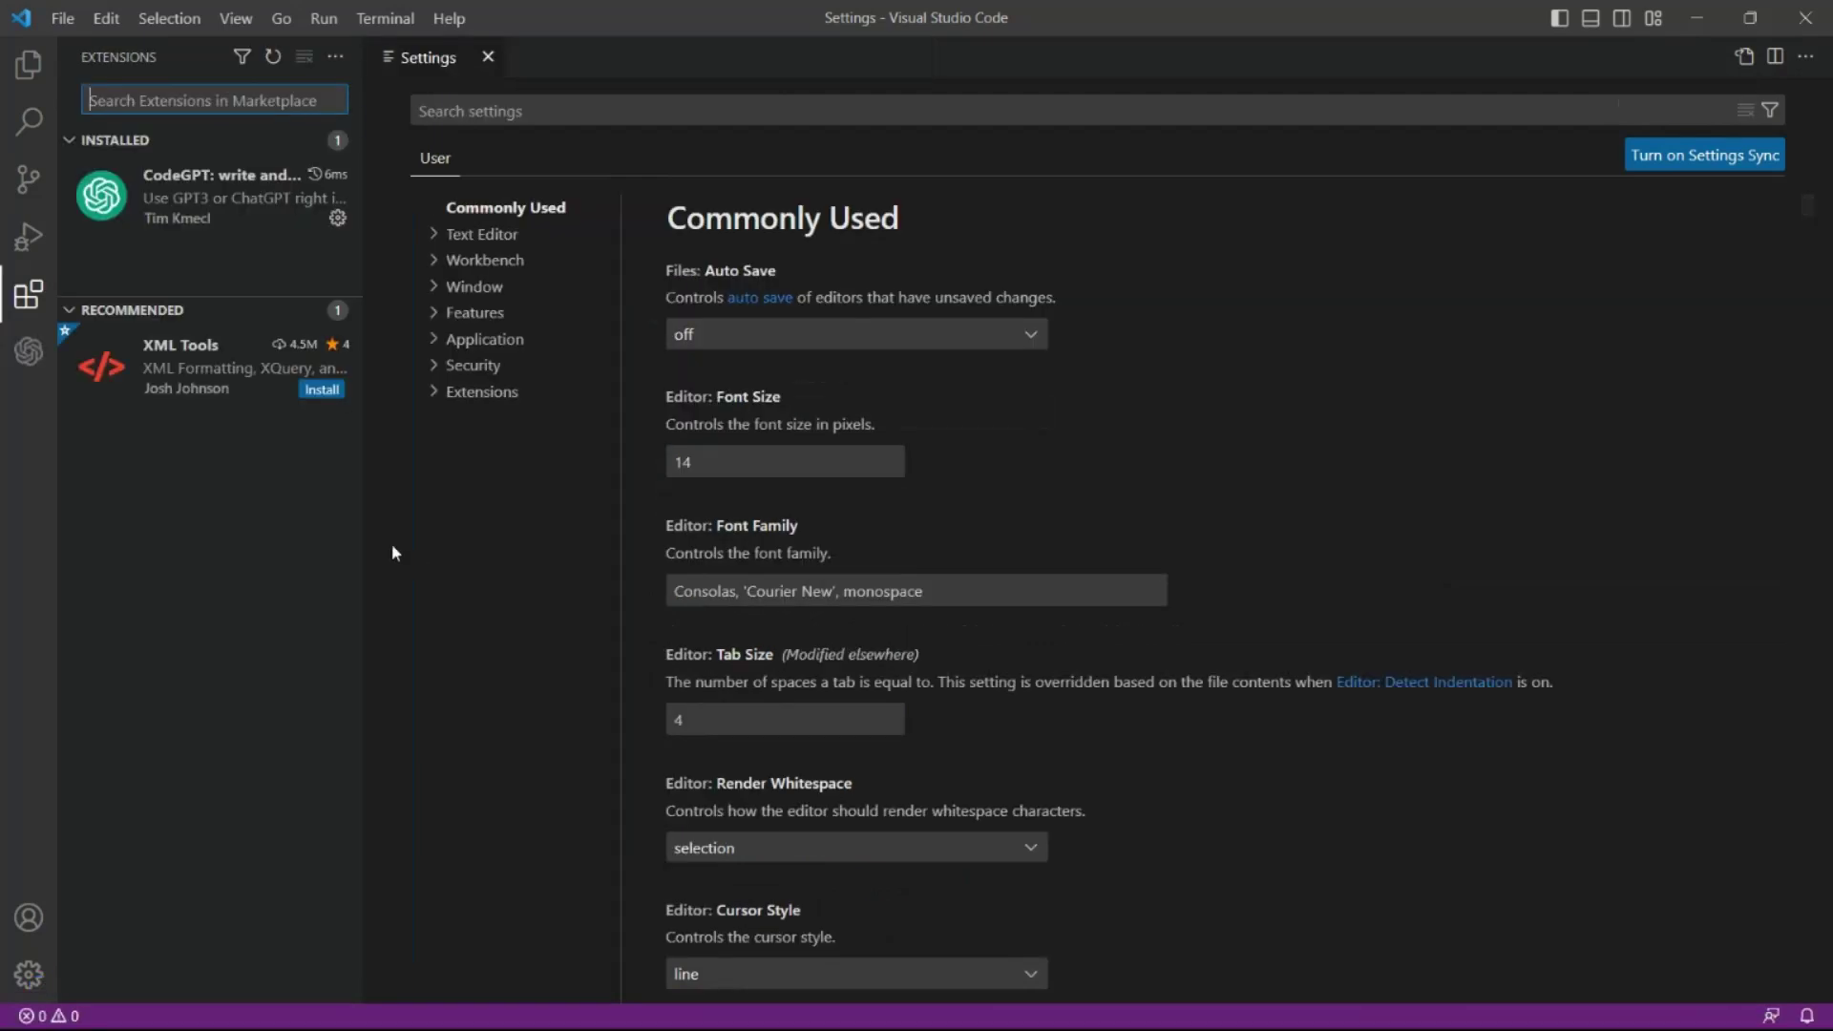
Reopen the CodeGPT extension and enter the prompt "Create an html template".
left_click(28, 355)
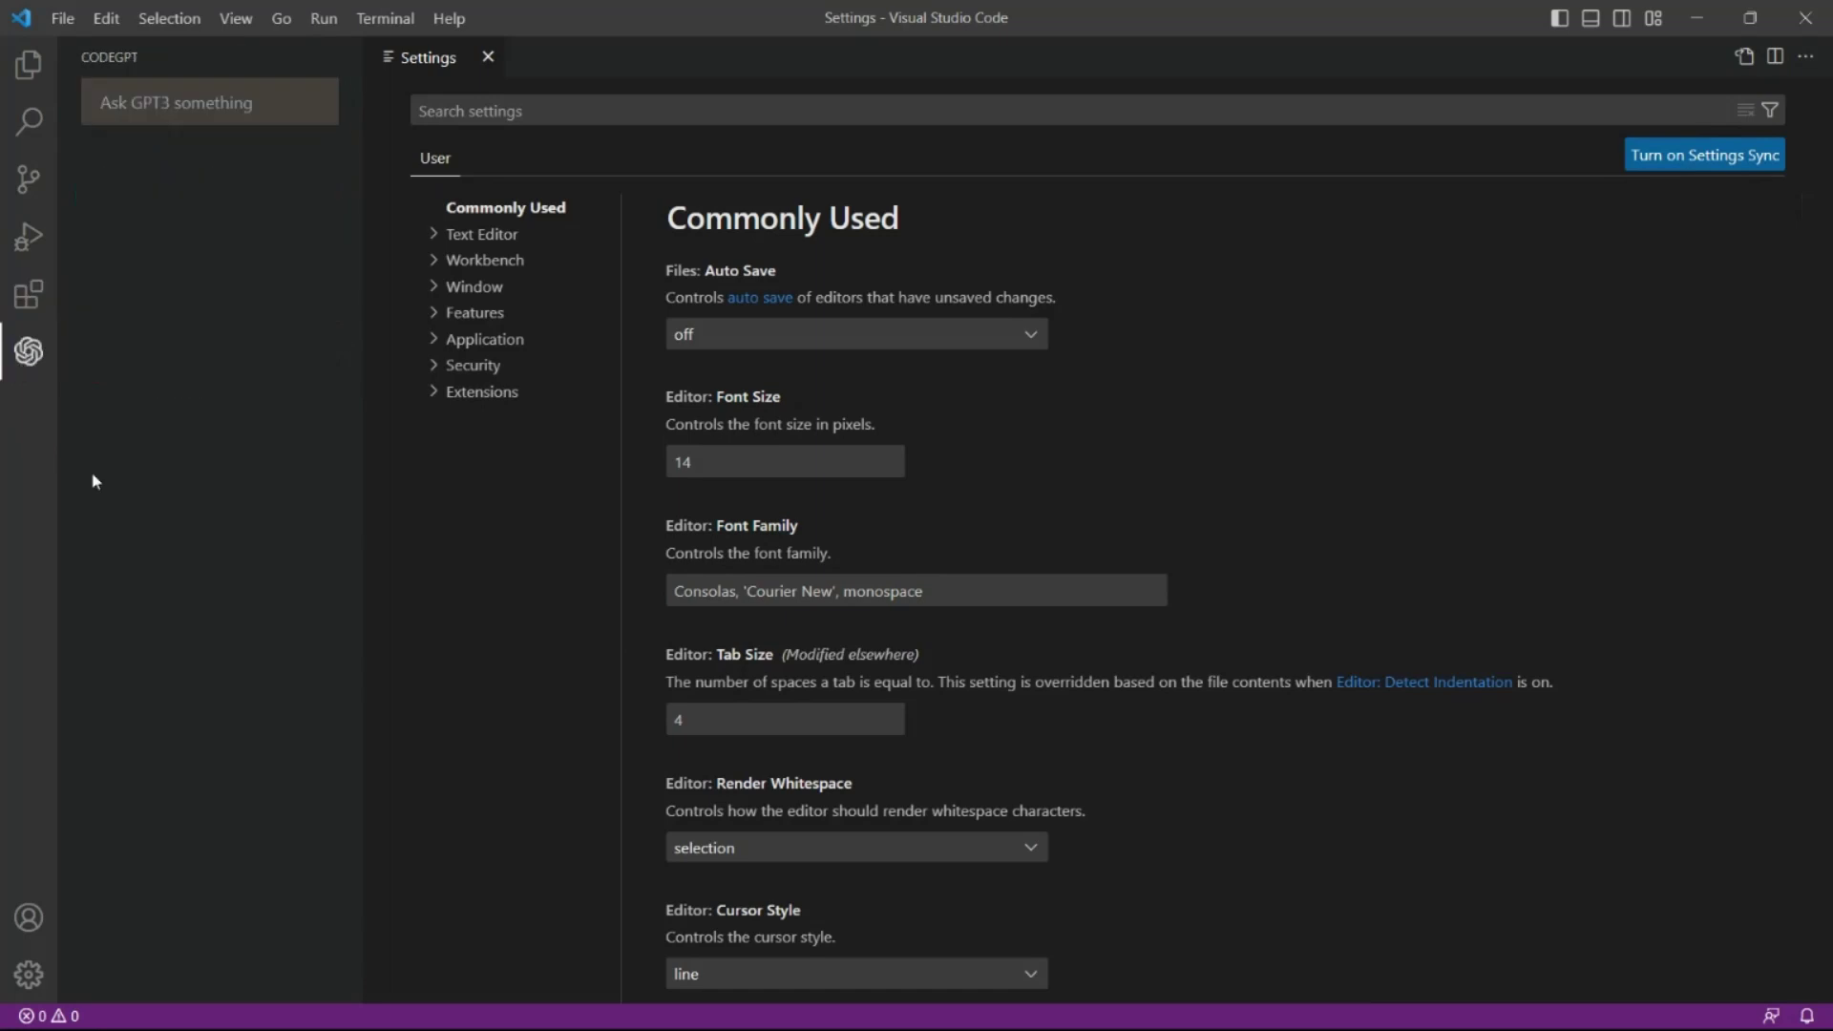
left_click(197, 105)
type("Create ")
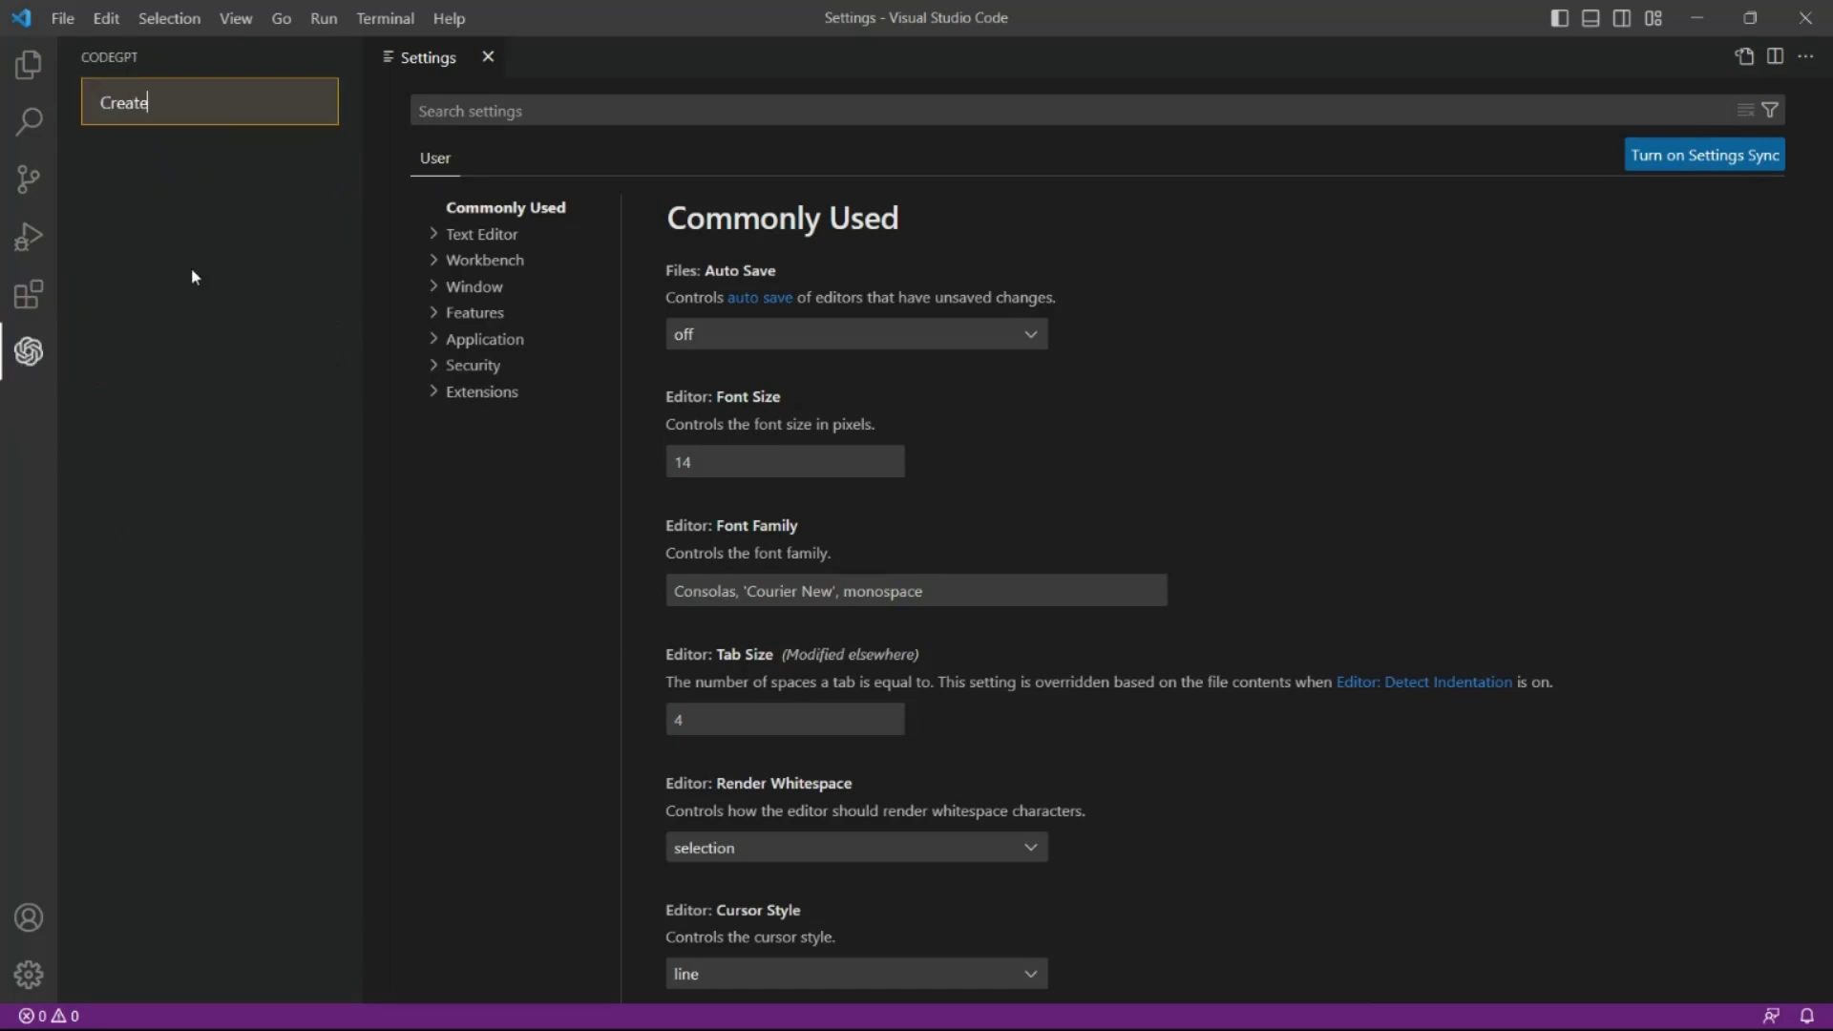
type("an html template")
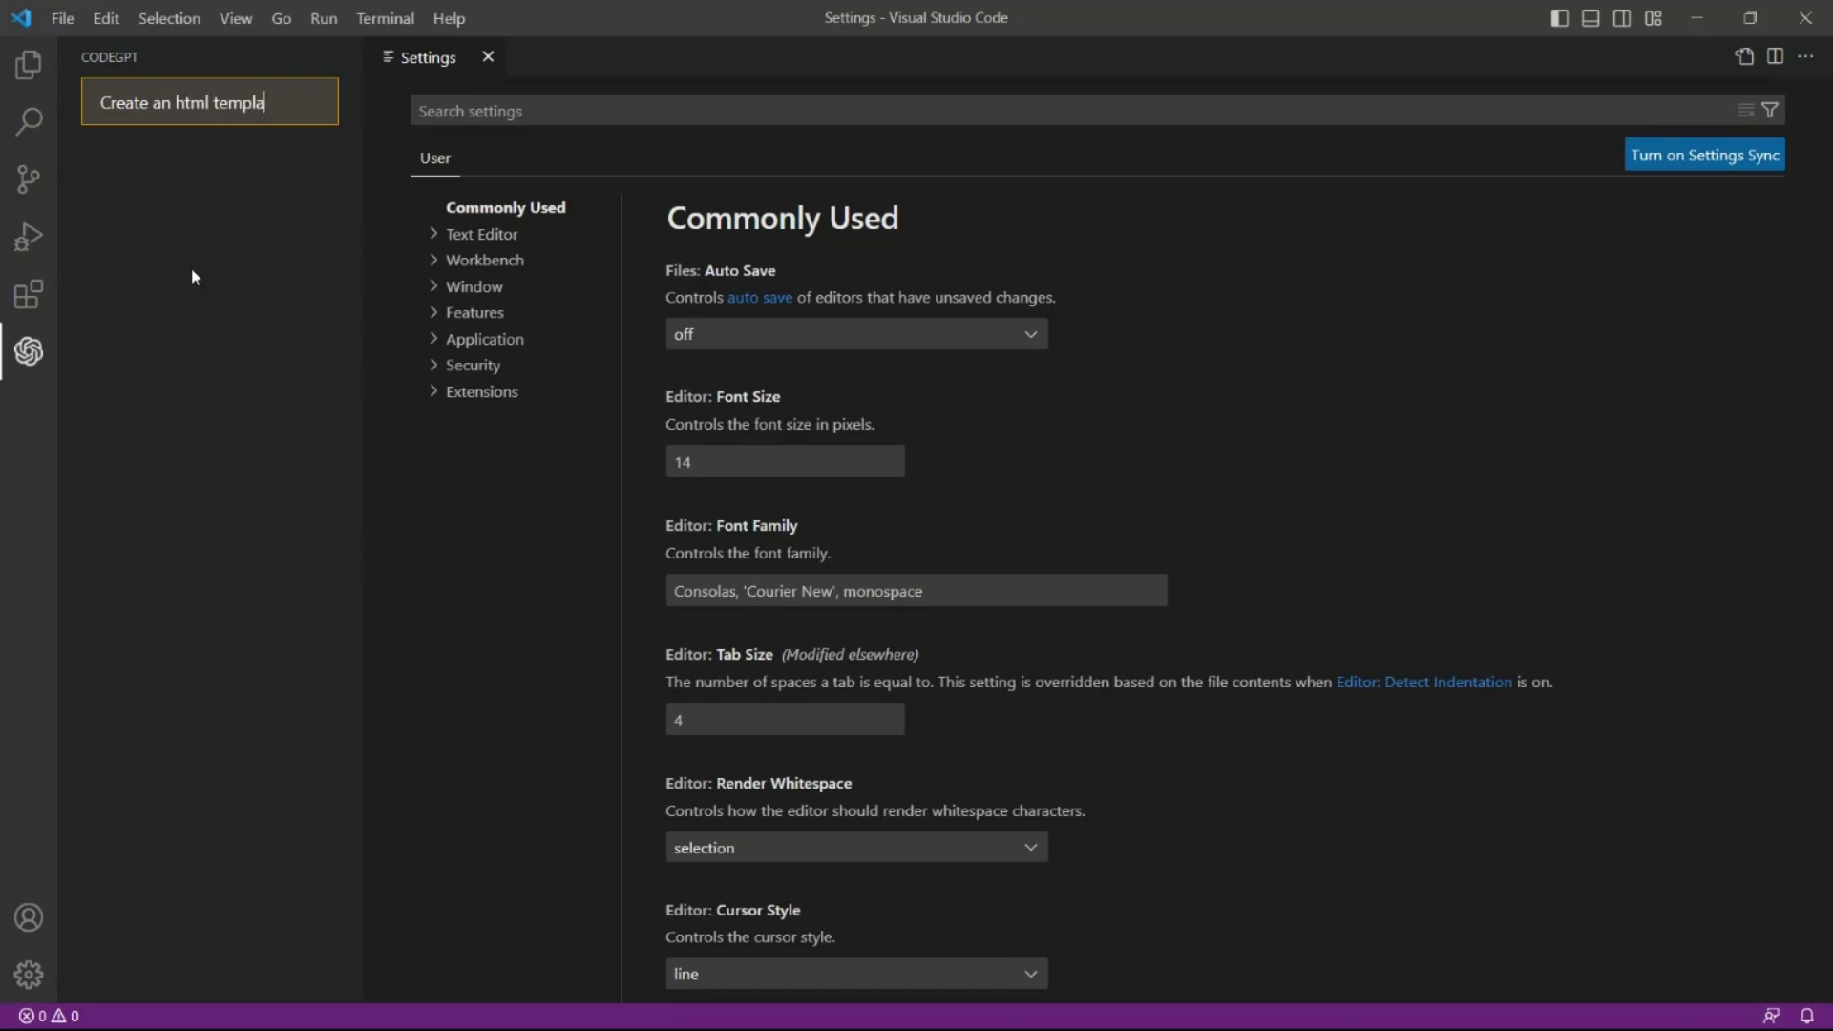